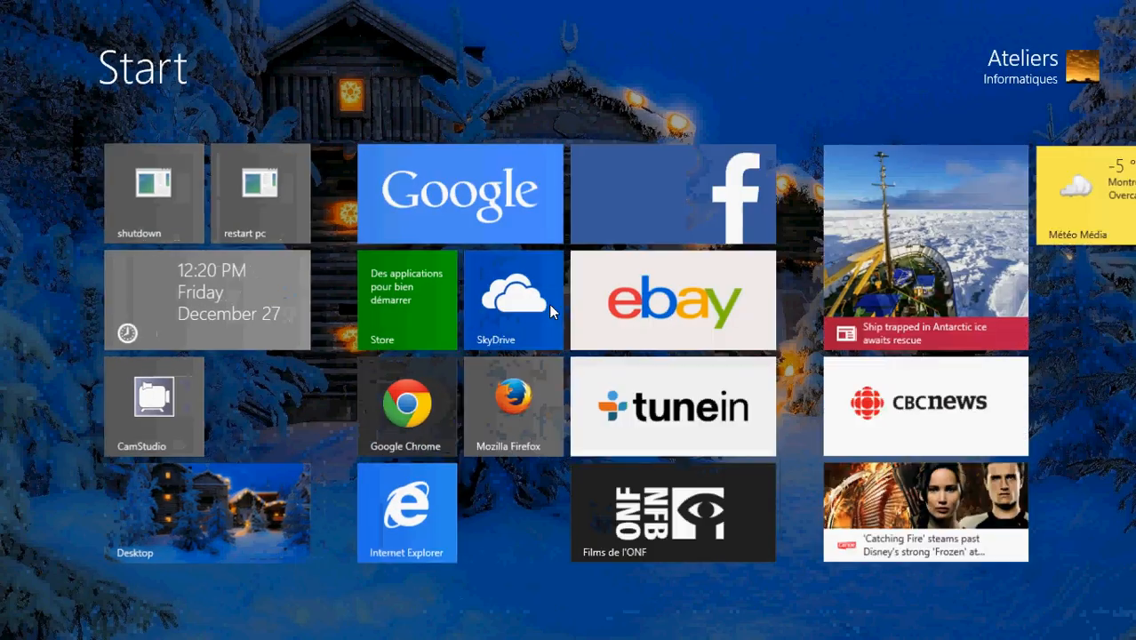
{"action": "scroll", "coordinate": [548, 303], "scroll_direction": "down", "scroll_amount": 2}
{"action": "scroll", "coordinate": [548, 304], "scroll_direction": "down", "scroll_amount": 5}
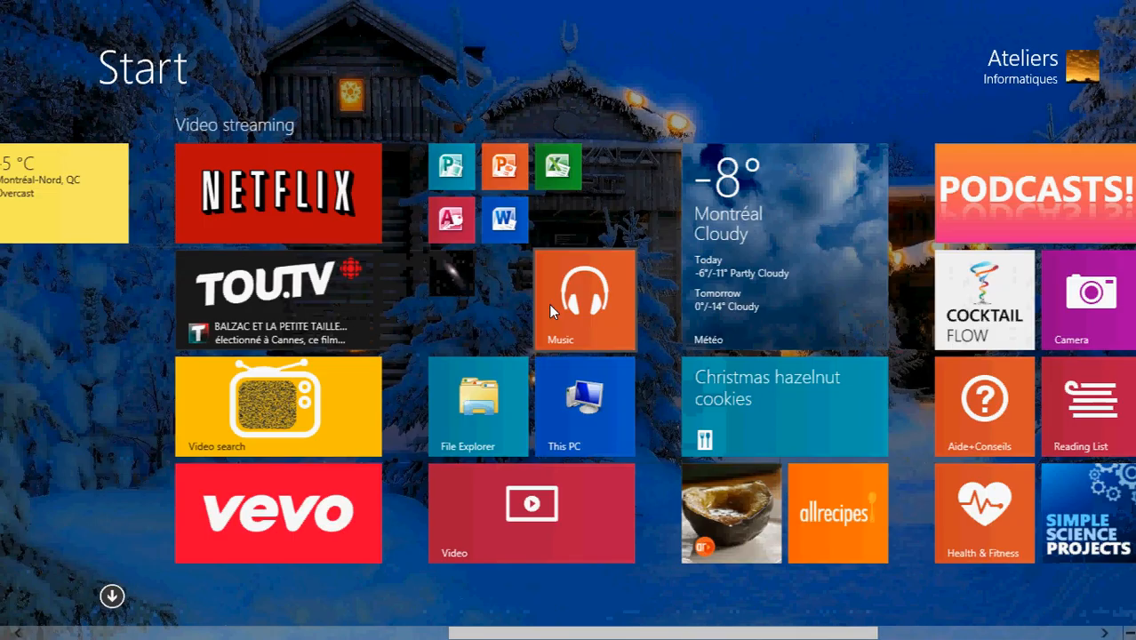
{"action": "scroll", "coordinate": [548, 303], "scroll_direction": "down", "scroll_amount": 1}
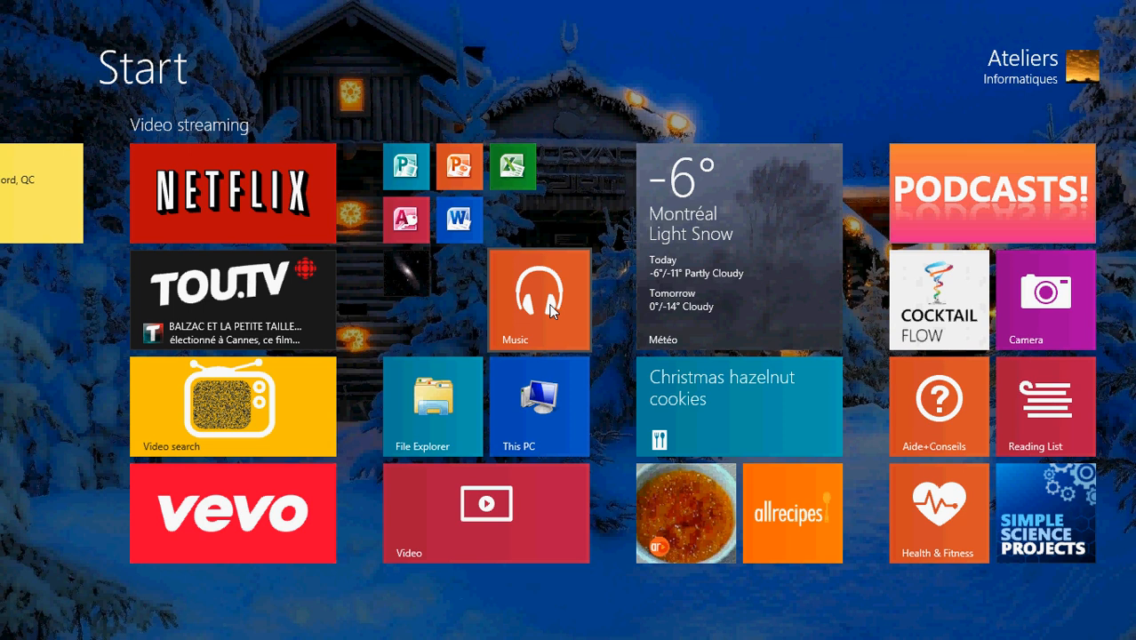
{"action": "scroll", "coordinate": [549, 303], "scroll_direction": "up", "scroll_amount": 5}
{"action": "scroll", "coordinate": [548, 303], "scroll_direction": "up", "scroll_amount": 5}
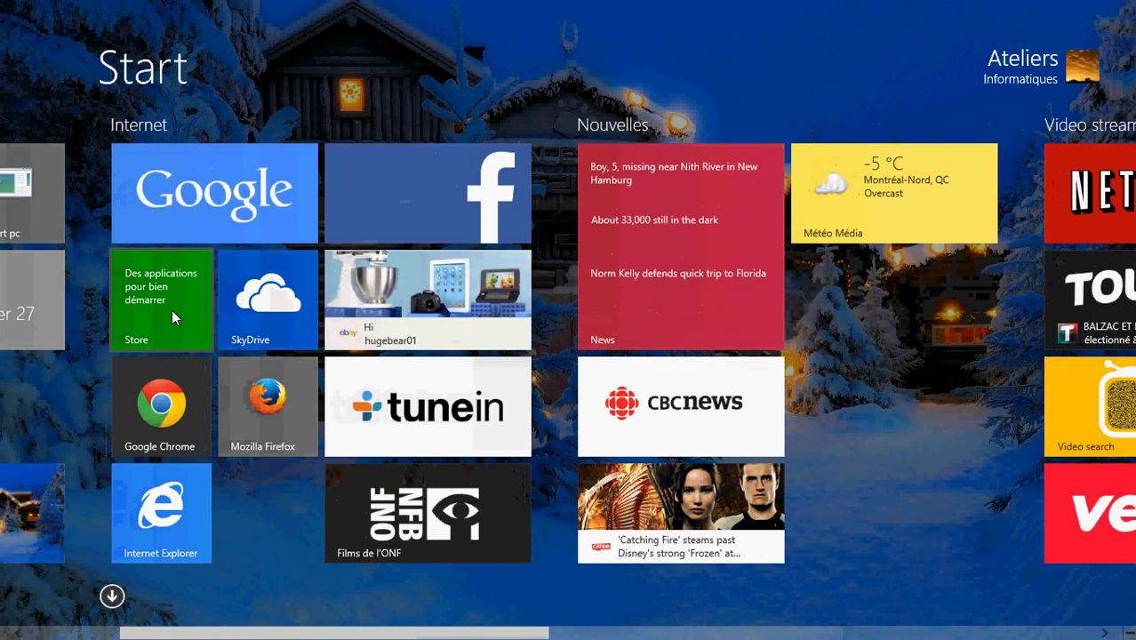
Open the Store from the Start tile and search it for skype
{"action": "left_click", "coordinate": [171, 309]}
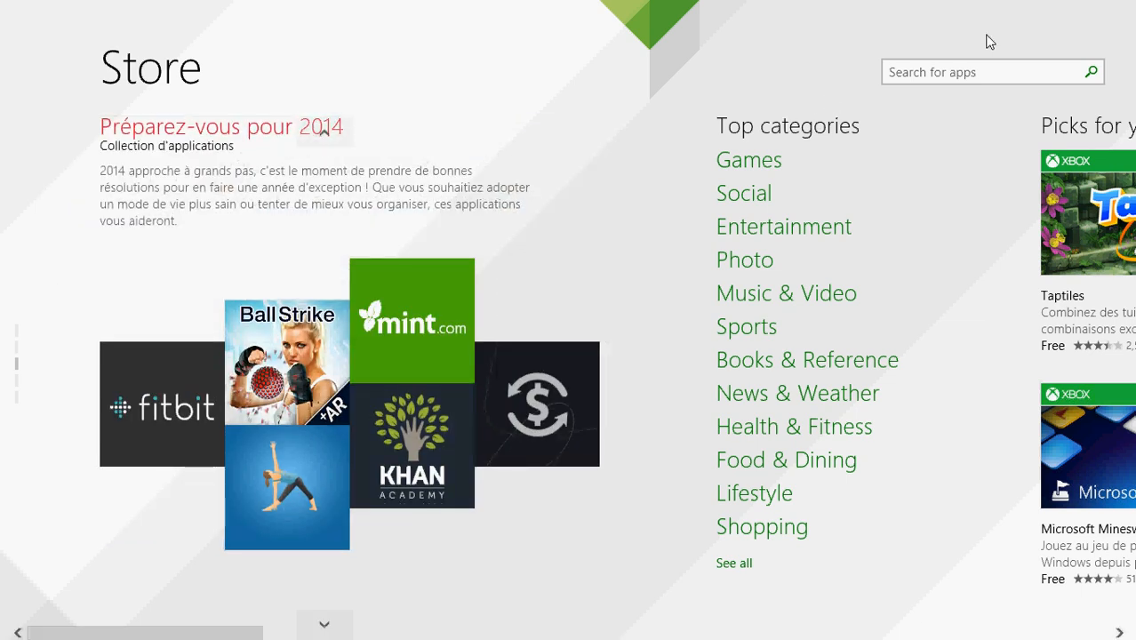
{"action": "left_click", "coordinate": [952, 79]}
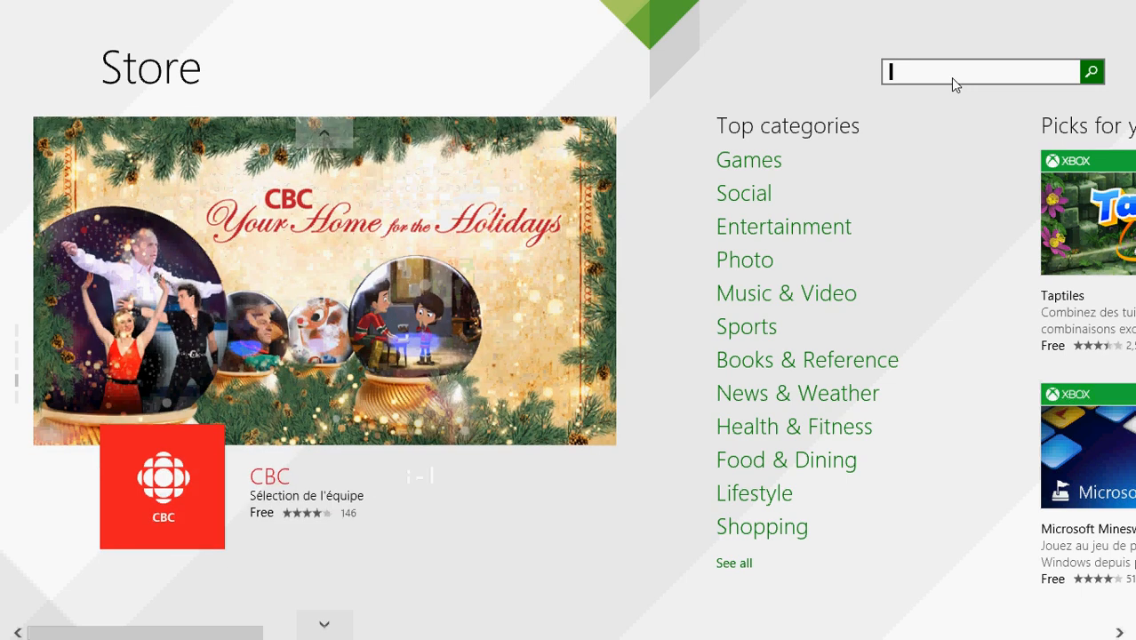
{"action": "type", "text": "skype"}
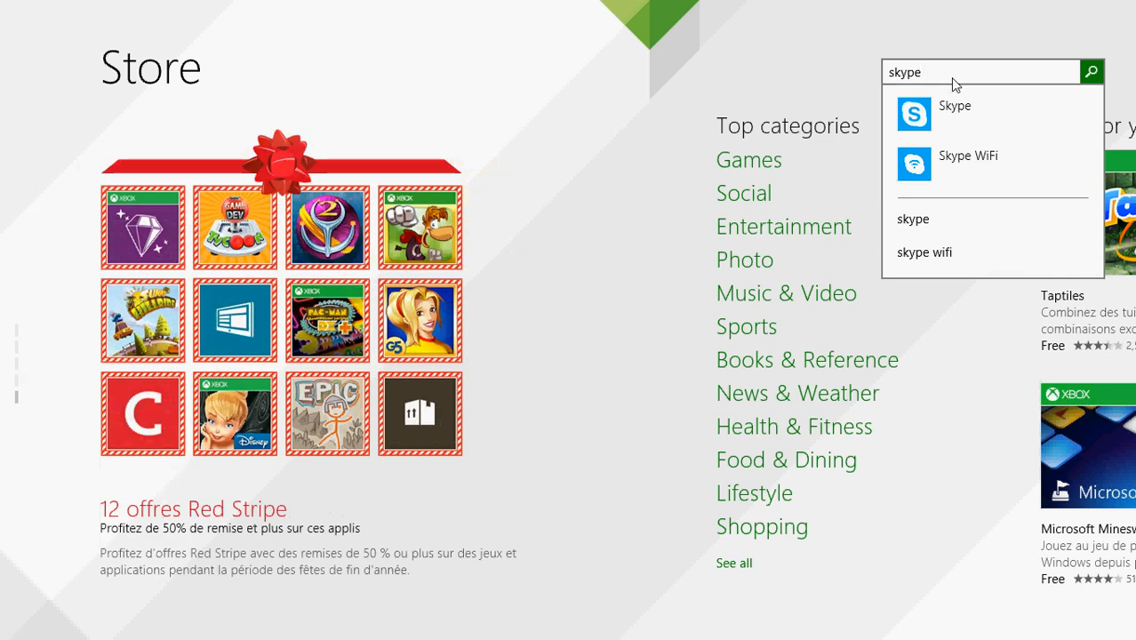
{"action": "key", "text": "Return"}
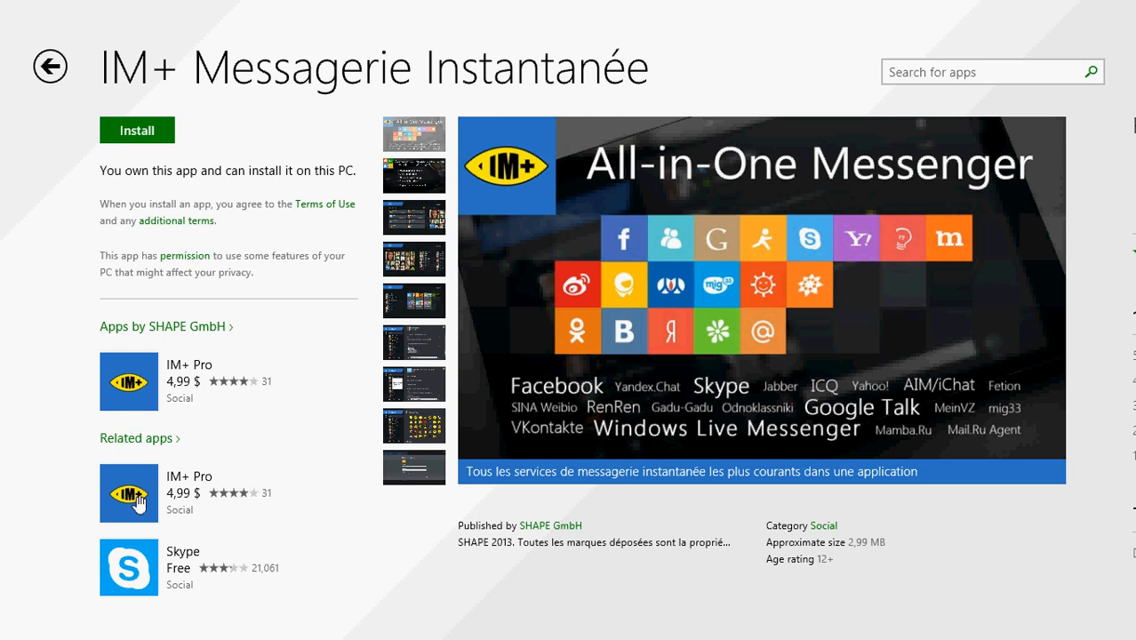
{"action": "mouse_move", "coordinate": [762, 299]}
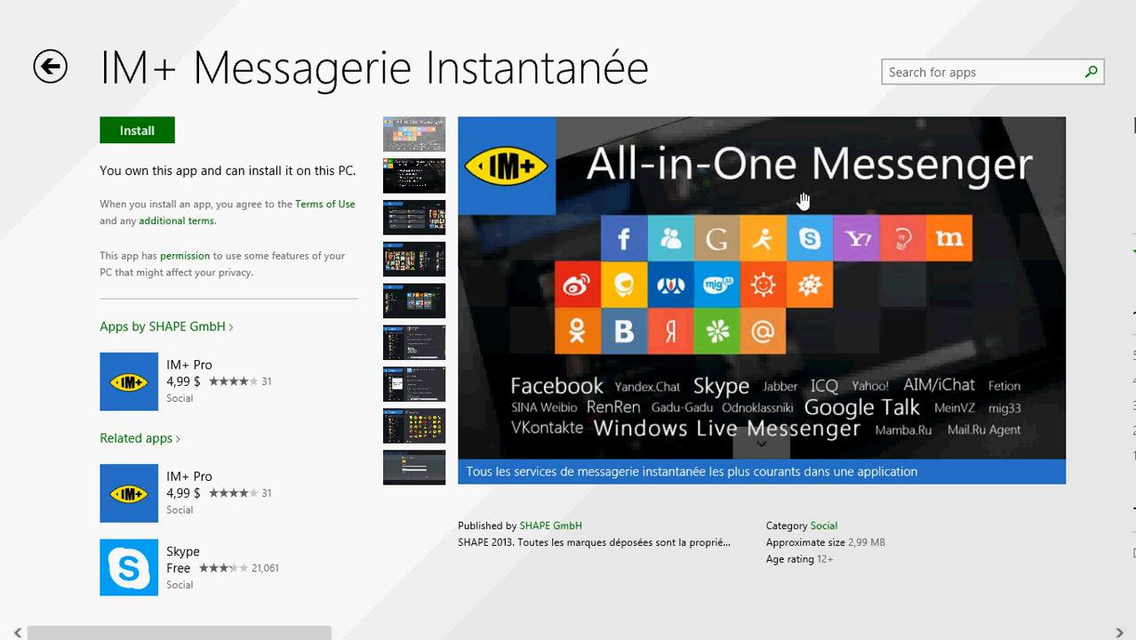
Search tw, pick Twitter from the suggestions to open its page, then start a new search
{"action": "left_click", "coordinate": [927, 78]}
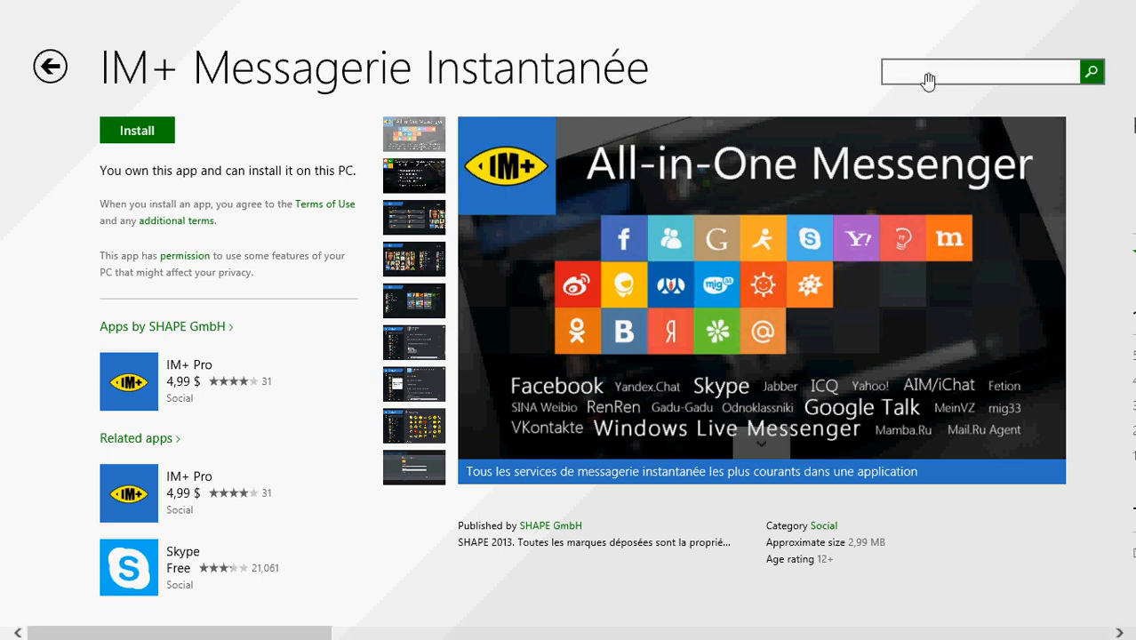
{"action": "type", "text": "tw"}
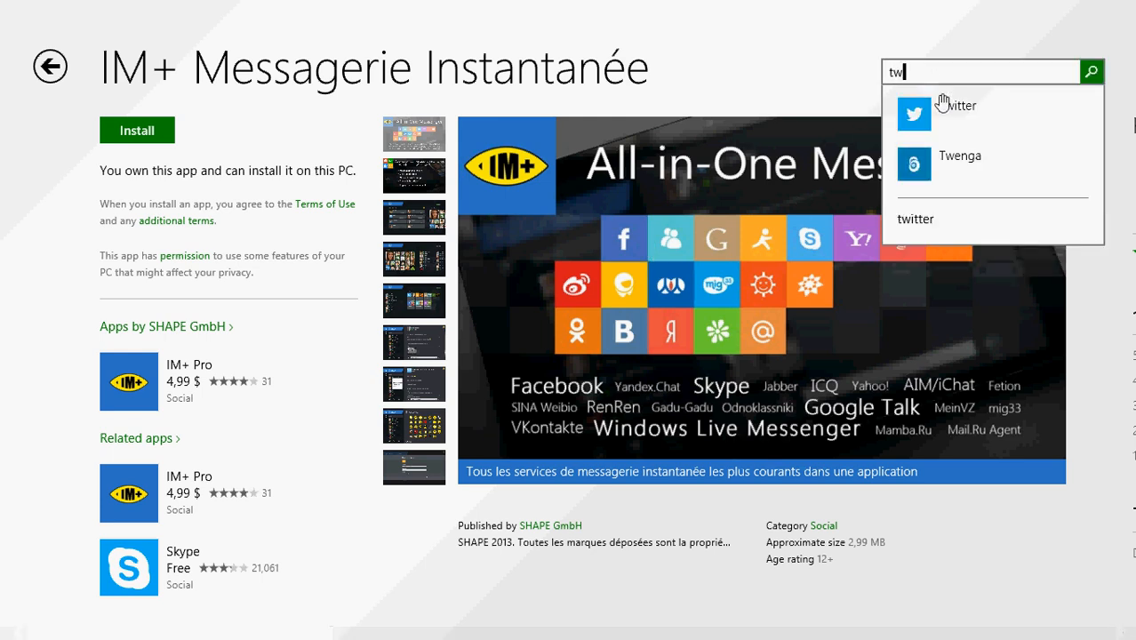
{"action": "left_click", "coordinate": [945, 114]}
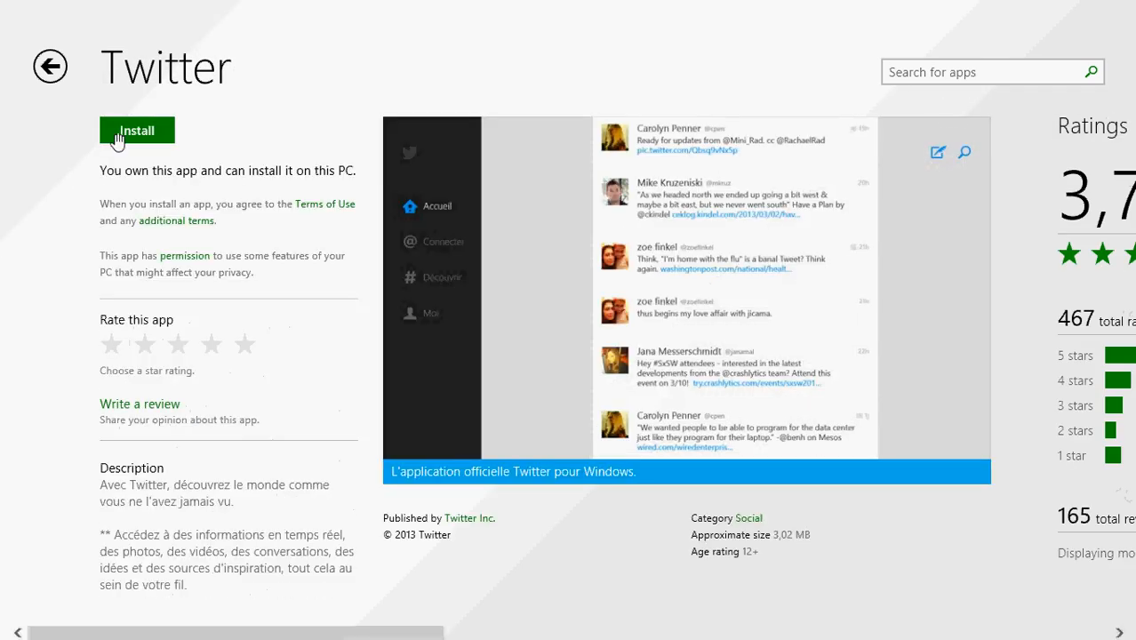
{"action": "mouse_move", "coordinate": [228, 409]}
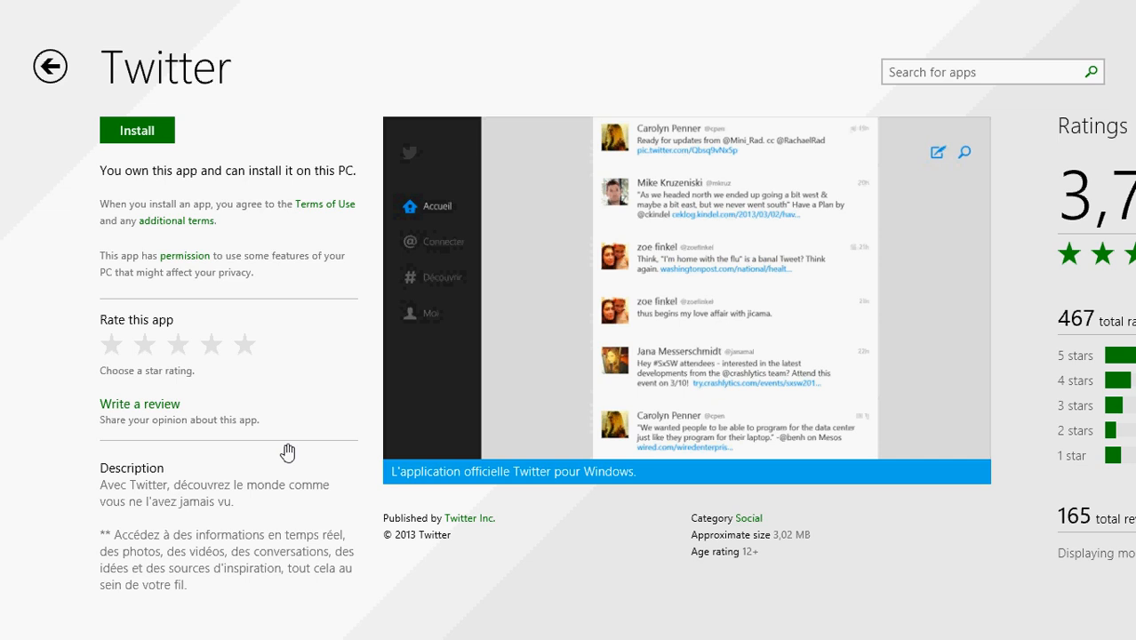
{"action": "left_click", "coordinate": [916, 74]}
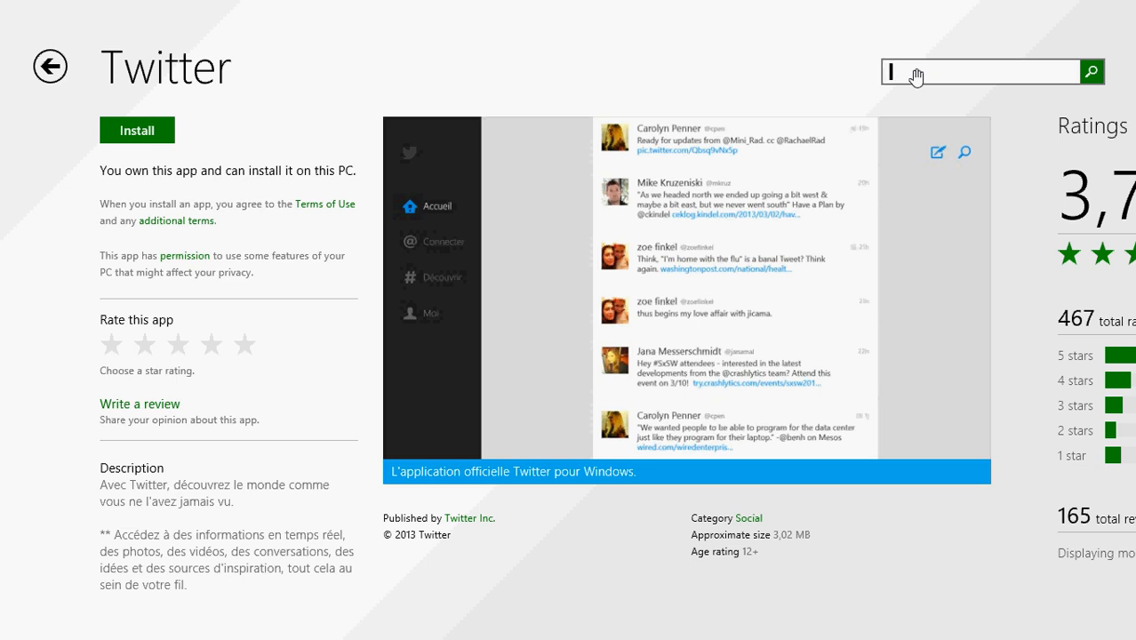
{"action": "type", "text": "face"}
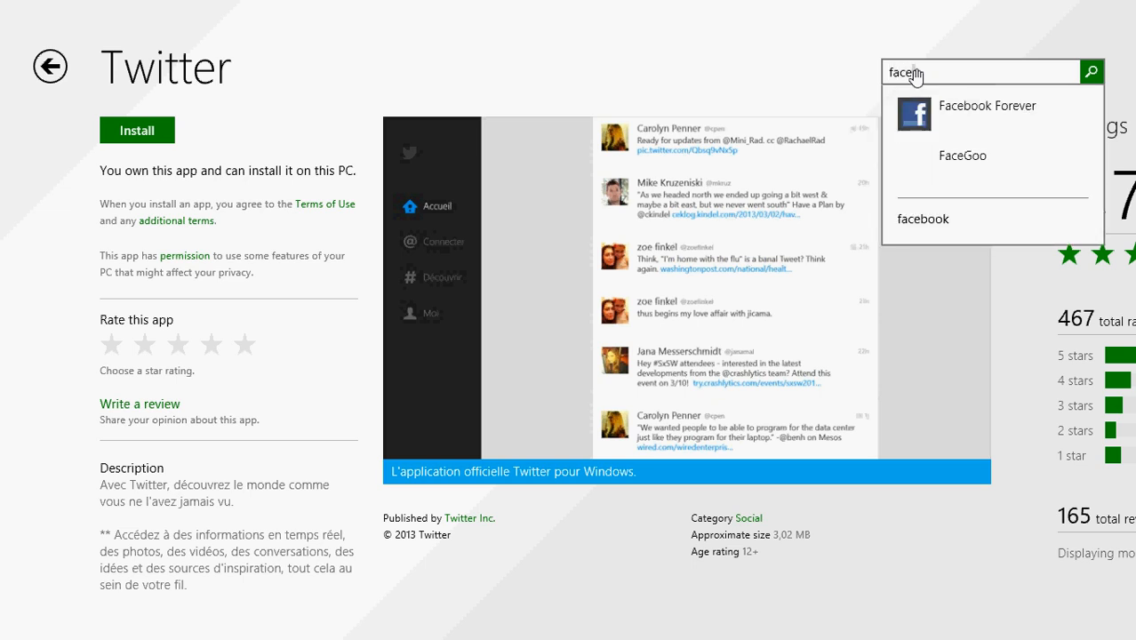
{"action": "type", "text": "book"}
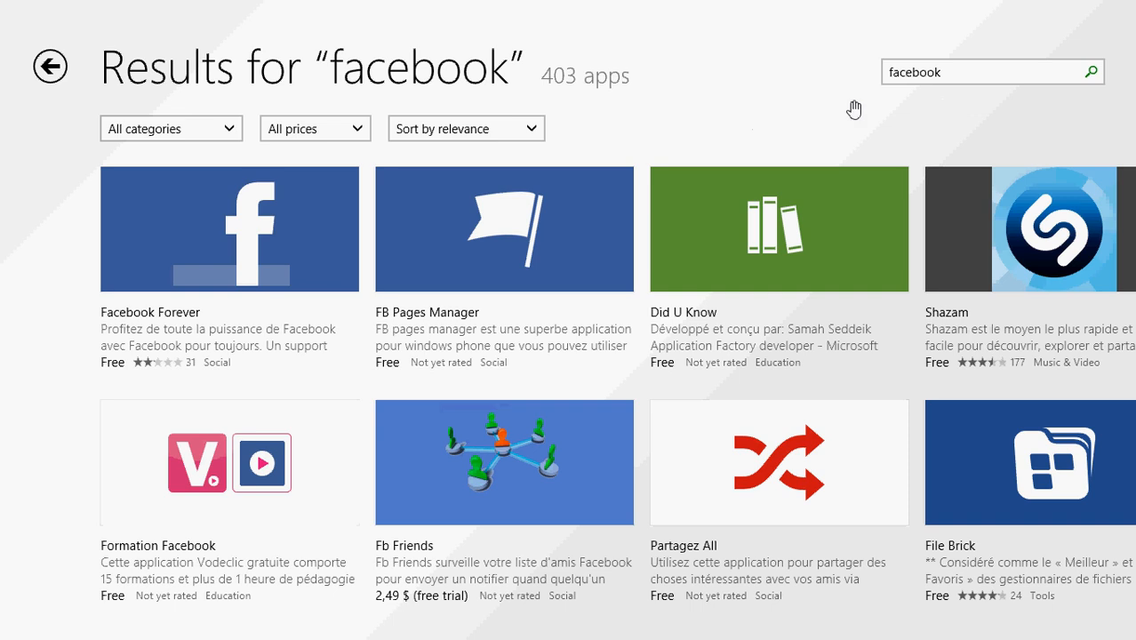
{"action": "scroll", "coordinate": [748, 401], "scroll_direction": "down", "scroll_amount": 5}
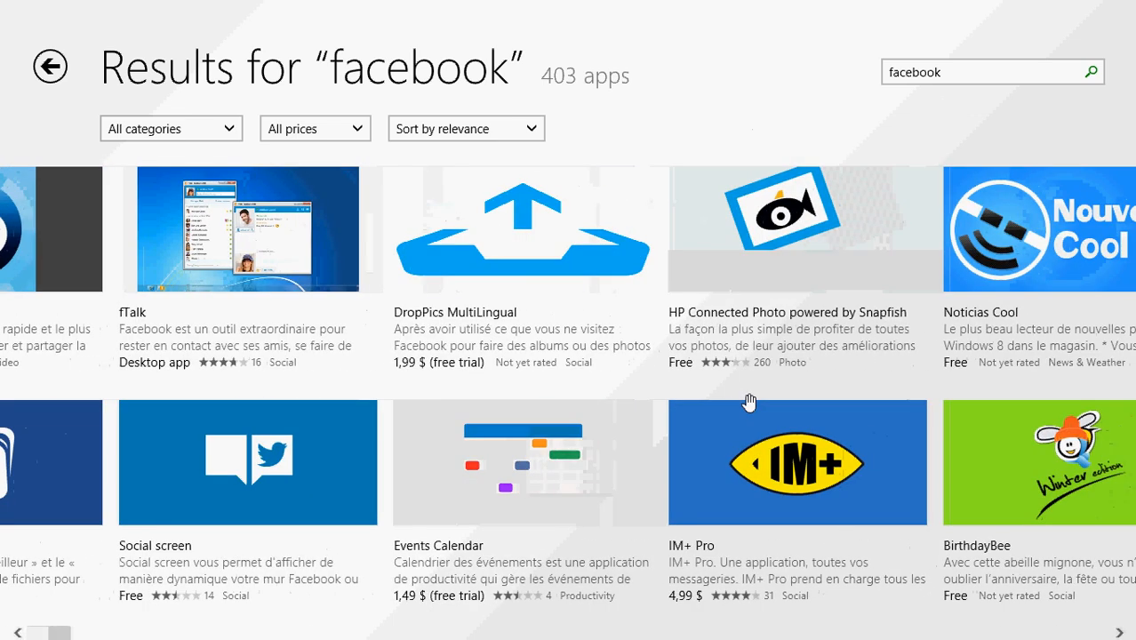
{"action": "scroll", "coordinate": [749, 402], "scroll_direction": "up", "scroll_amount": 3}
{"action": "scroll", "coordinate": [748, 403], "scroll_direction": "up", "scroll_amount": 2}
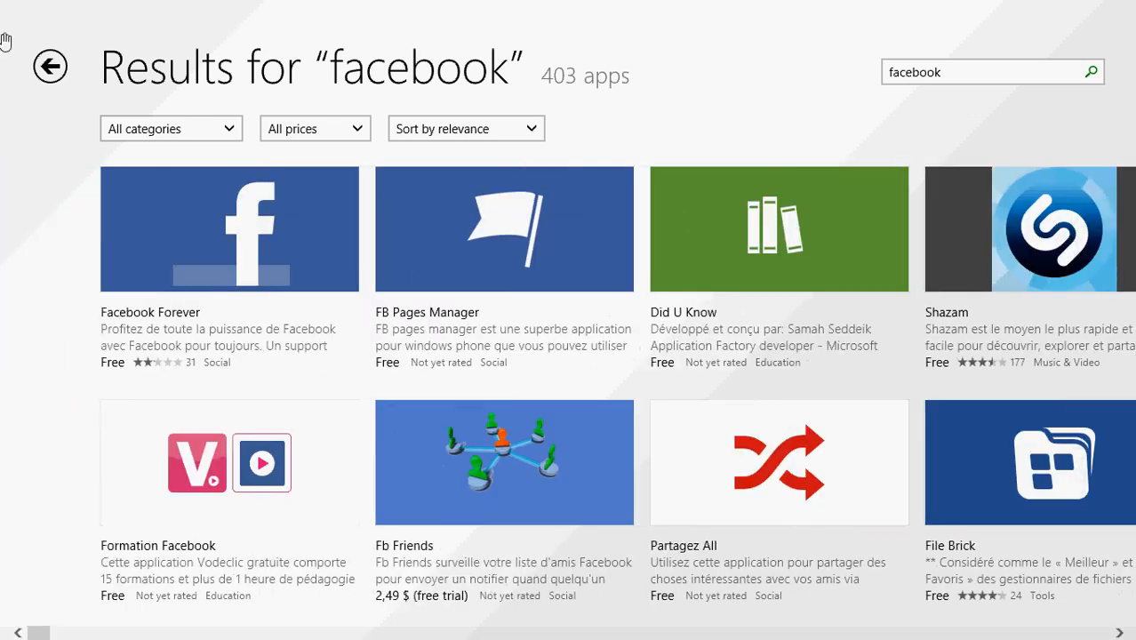
Go back from the current page to the previous Twitter page
{"action": "left_click", "coordinate": [64, 67]}
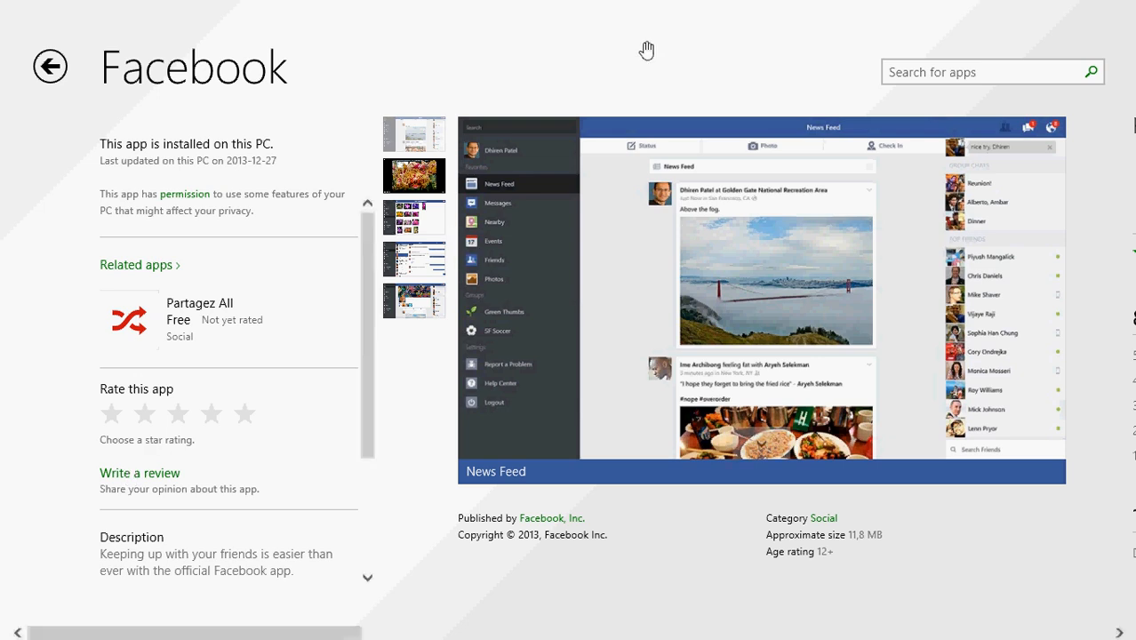
Open the Microsoft Solitaire Collection page from search suggestions, then return to Start
{"action": "left_click", "coordinate": [953, 83]}
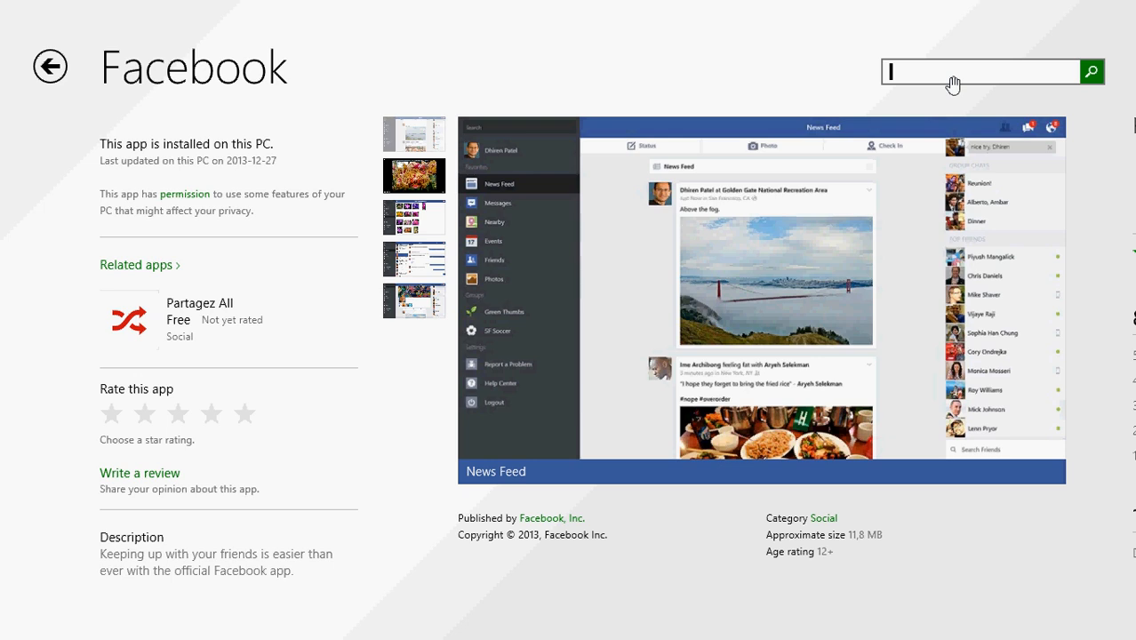
{"action": "type", "text": "solitaire"}
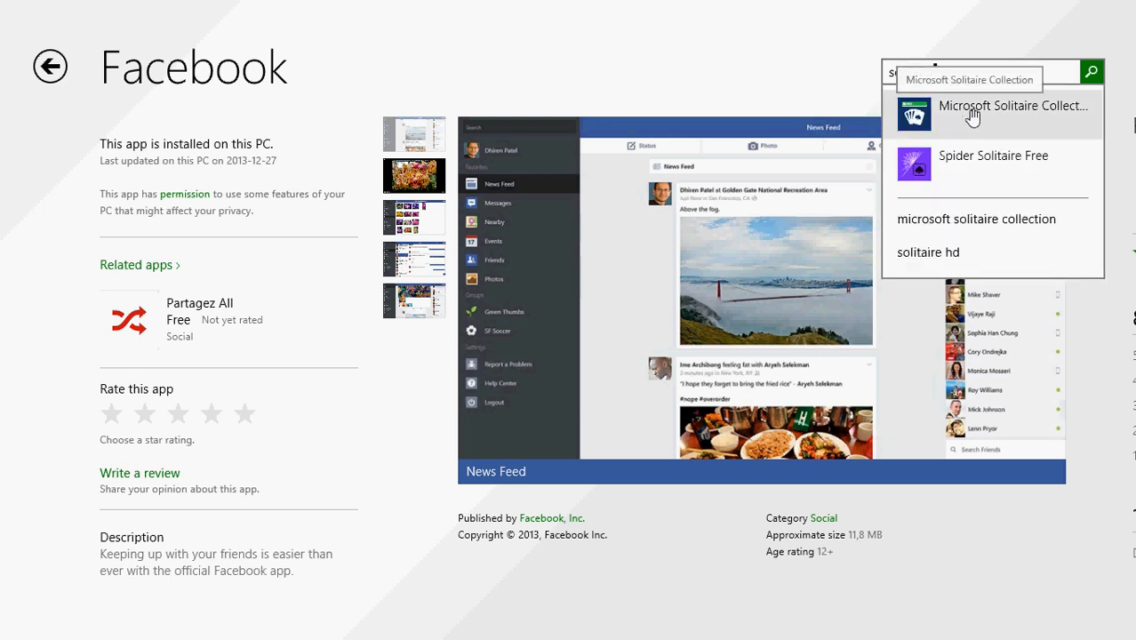
{"action": "left_click", "coordinate": [972, 118]}
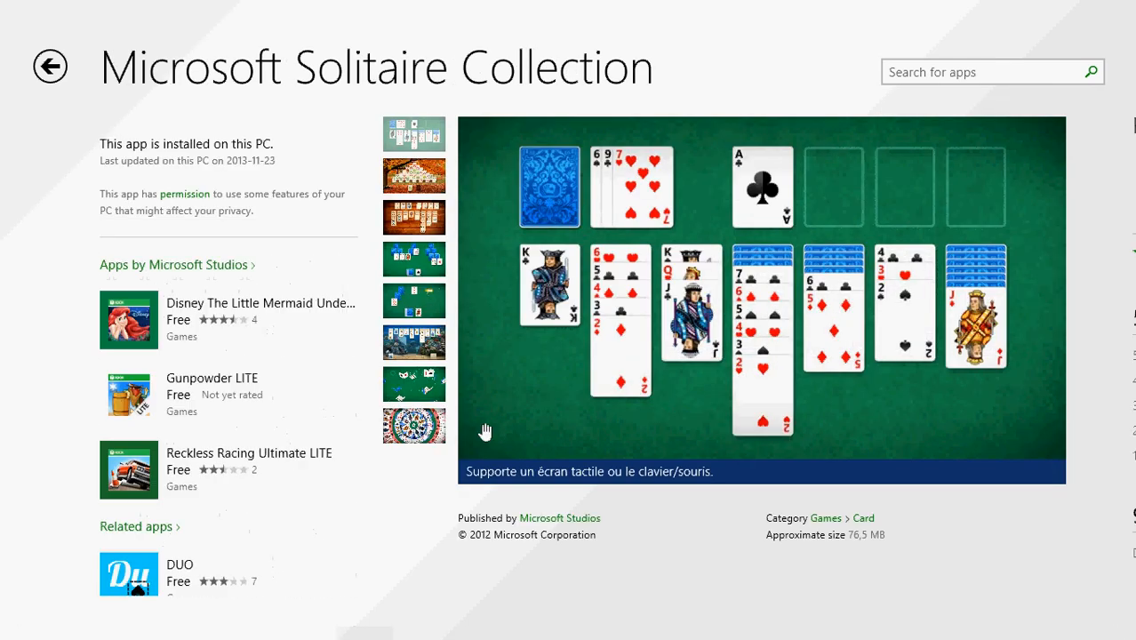
{"action": "key", "text": "super"}
{"action": "scroll", "coordinate": [484, 432], "scroll_direction": "down", "scroll_amount": 5}
{"action": "scroll", "coordinate": [485, 431], "scroll_direction": "down", "scroll_amount": 5}
{"action": "scroll", "coordinate": [479, 418], "scroll_direction": "down", "scroll_amount": 3}
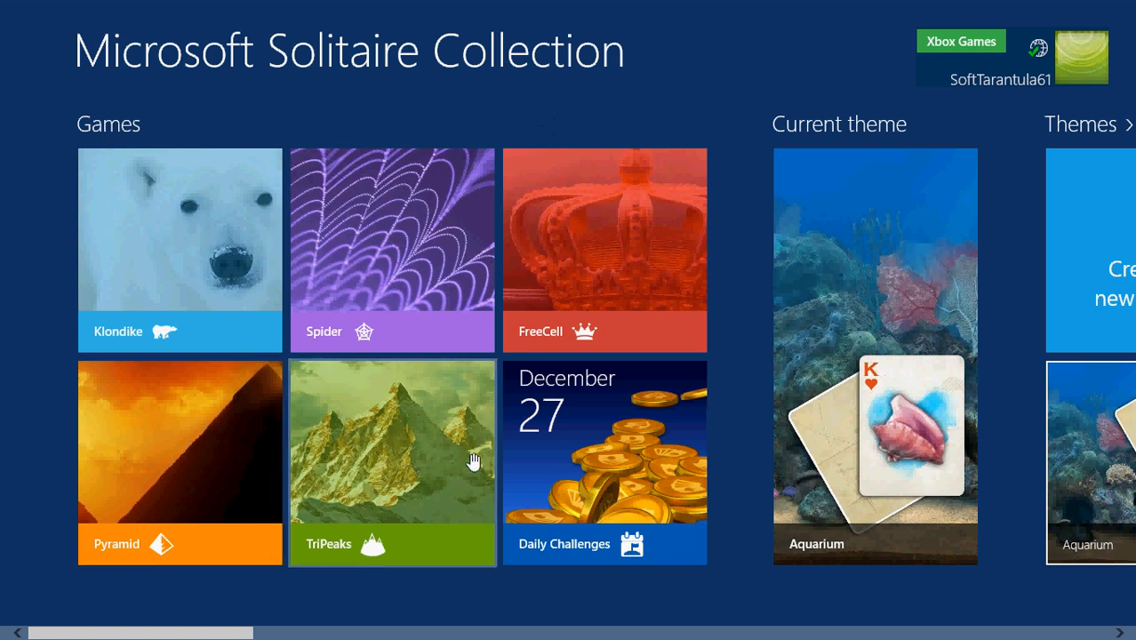
{"action": "scroll", "coordinate": [726, 449], "scroll_direction": "down", "scroll_amount": 5}
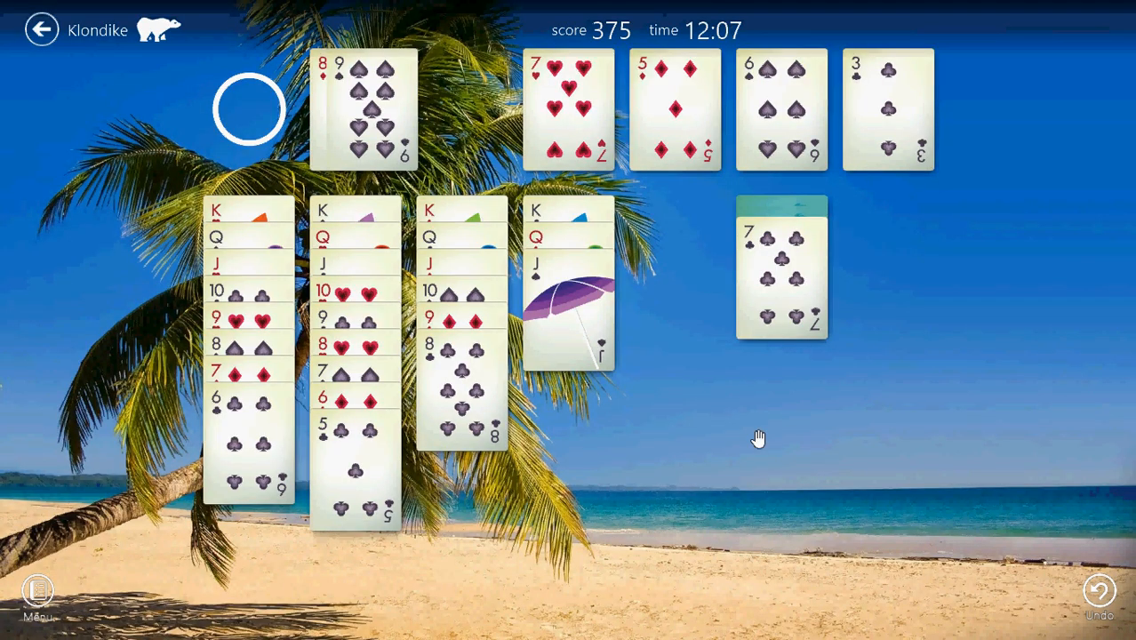
Leave the game for the Start screen and reopen the Store
{"action": "key", "text": "super"}
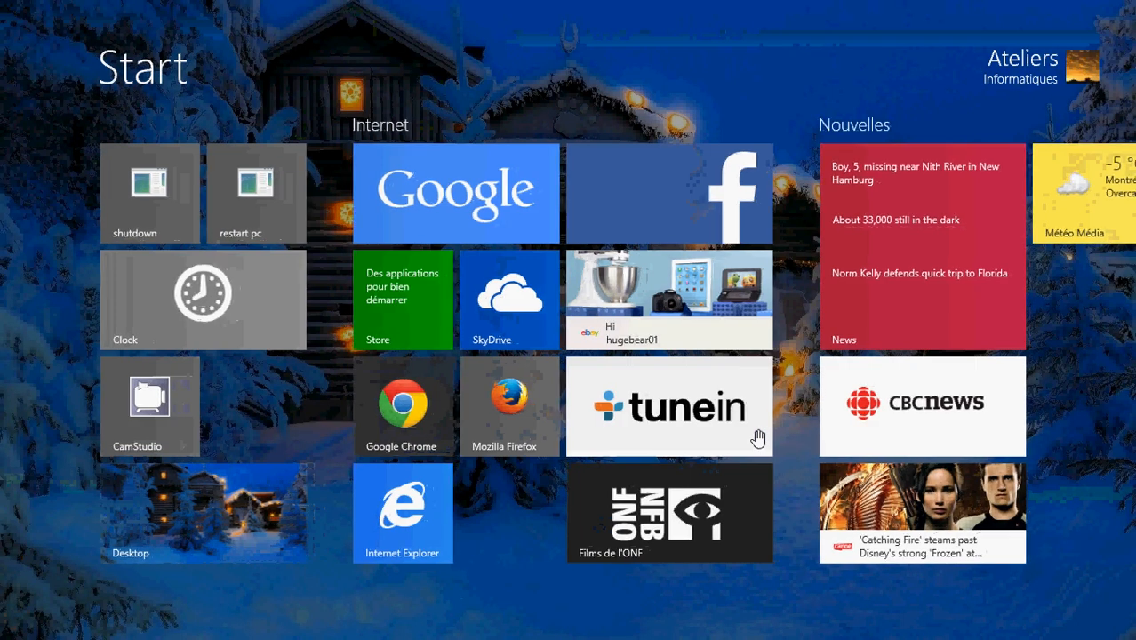
{"action": "left_click", "coordinate": [382, 295]}
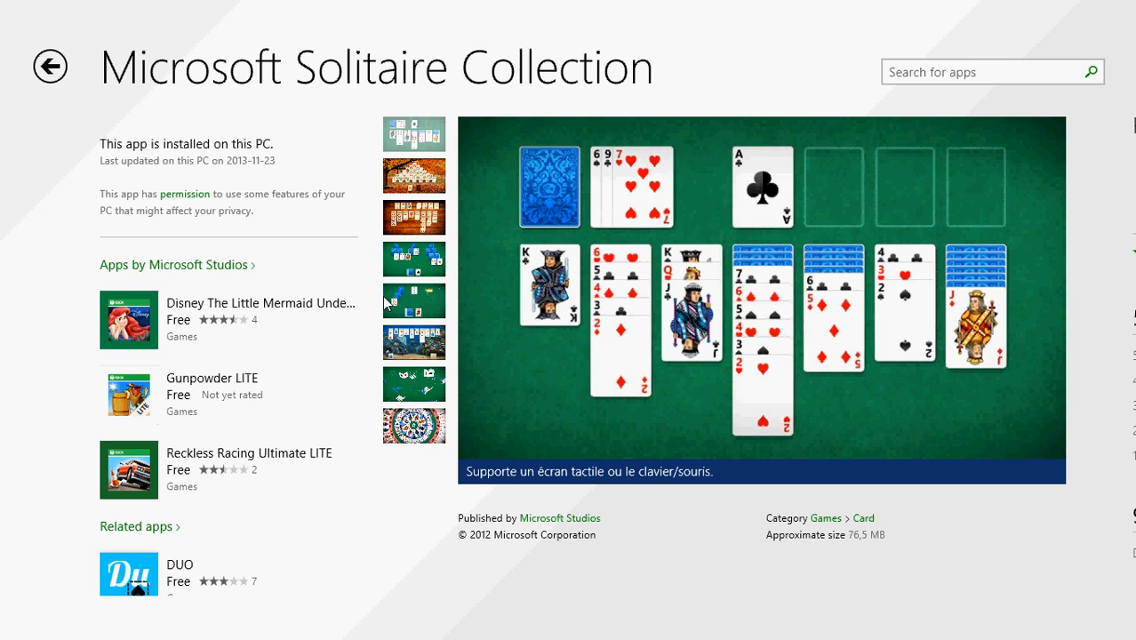
Search the Store for google, view the Google Search app page, then return to Start
{"action": "left_click", "coordinate": [902, 75]}
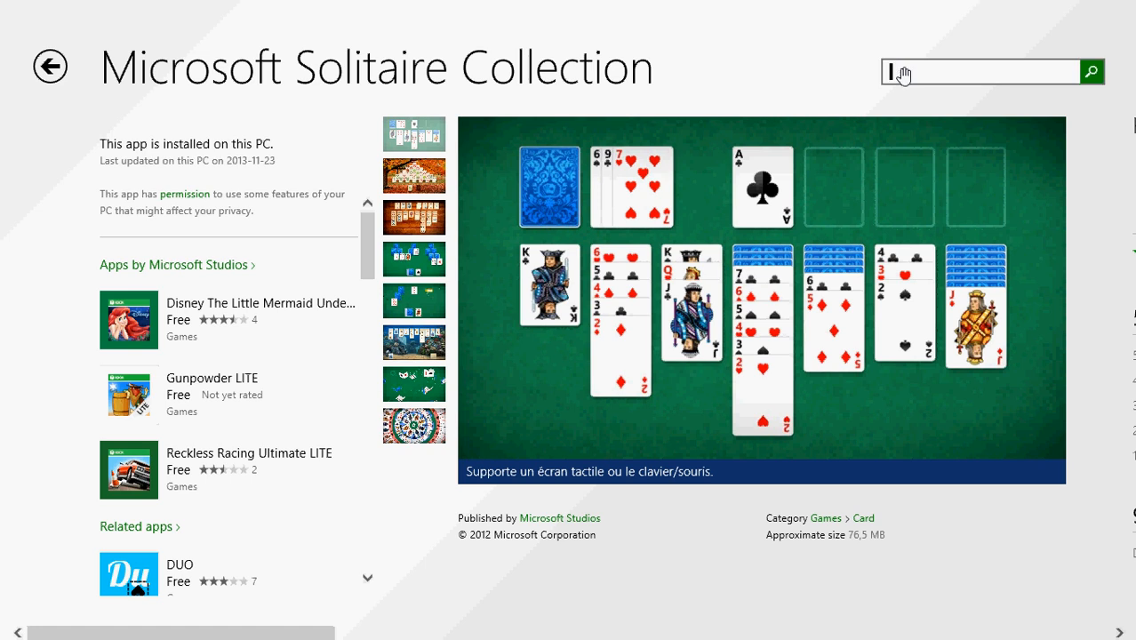
{"action": "type", "text": "google"}
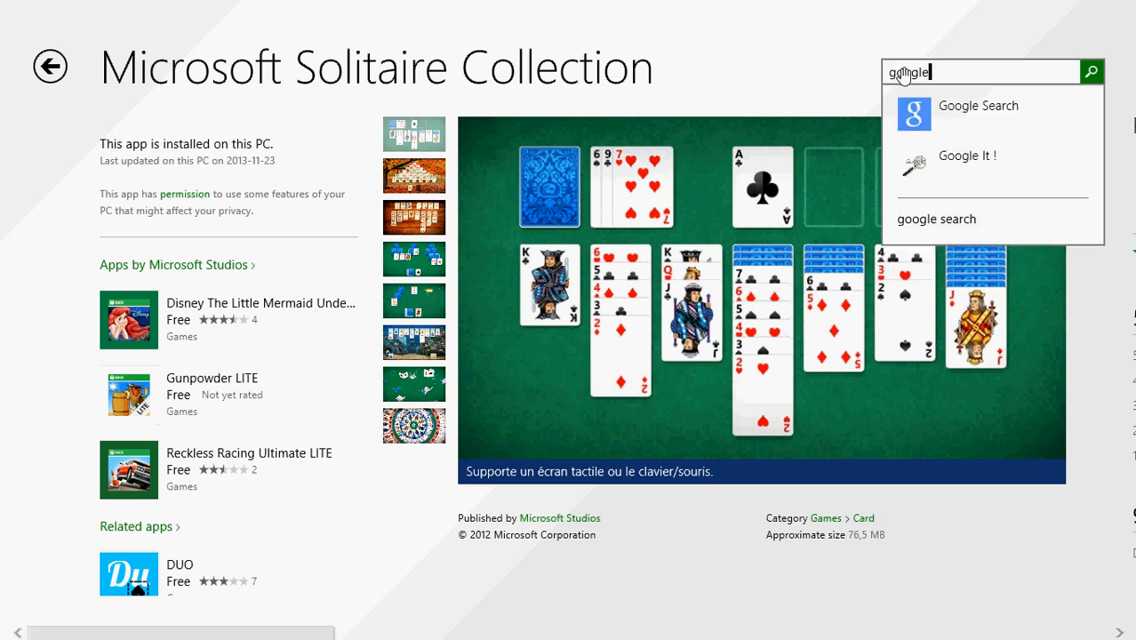
{"action": "key", "text": "Return"}
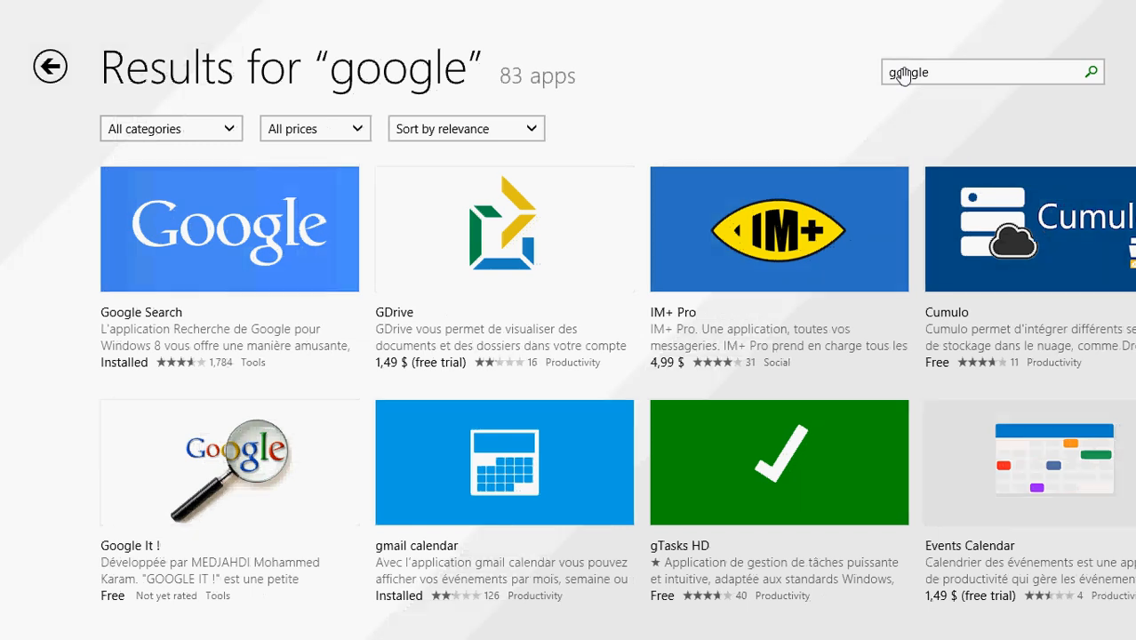
{"action": "left_click", "coordinate": [219, 238]}
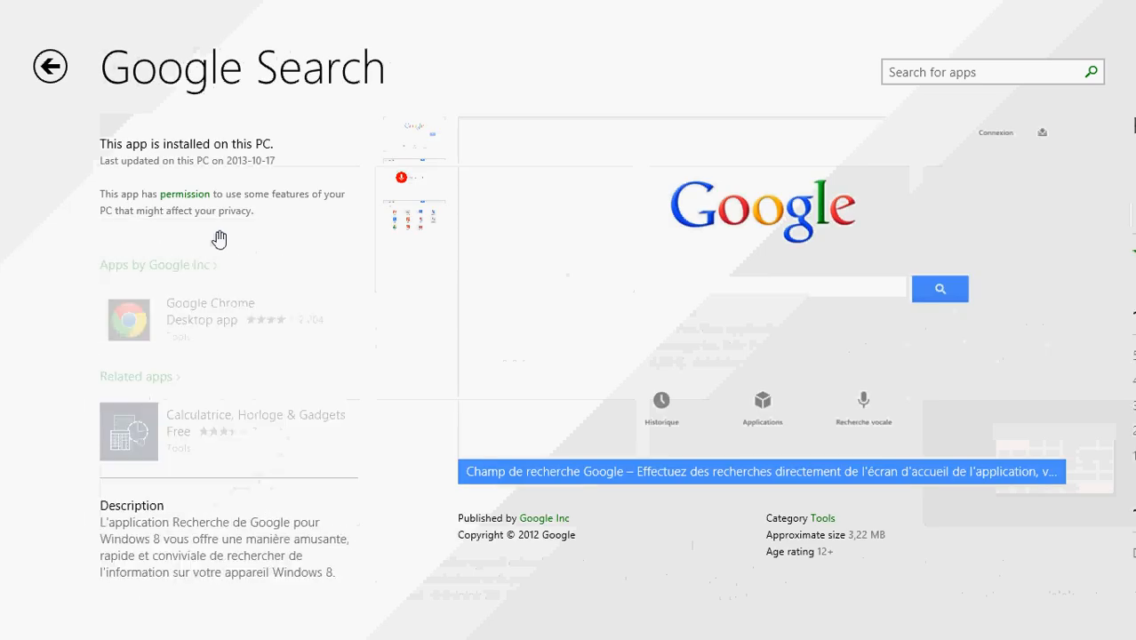
{"action": "key", "text": "super"}
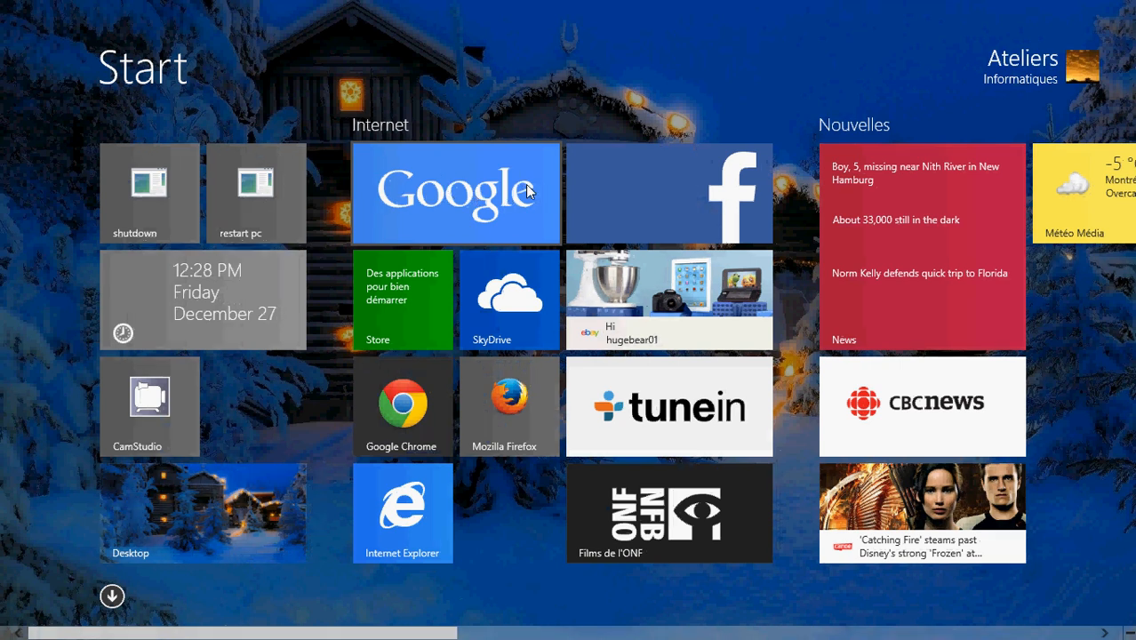
Launch Google Search, search for windows 8 and browse its results
{"action": "left_click", "coordinate": [460, 192]}
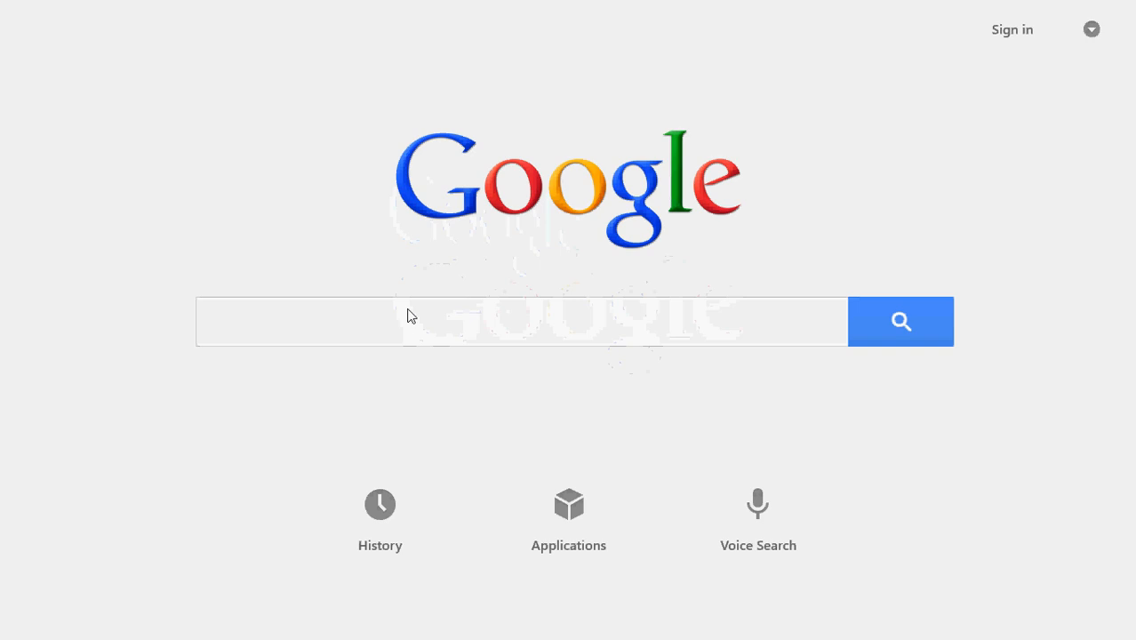
{"action": "left_click", "coordinate": [407, 316]}
{"action": "type", "text": "windows 8"}
{"action": "key", "text": "Return"}
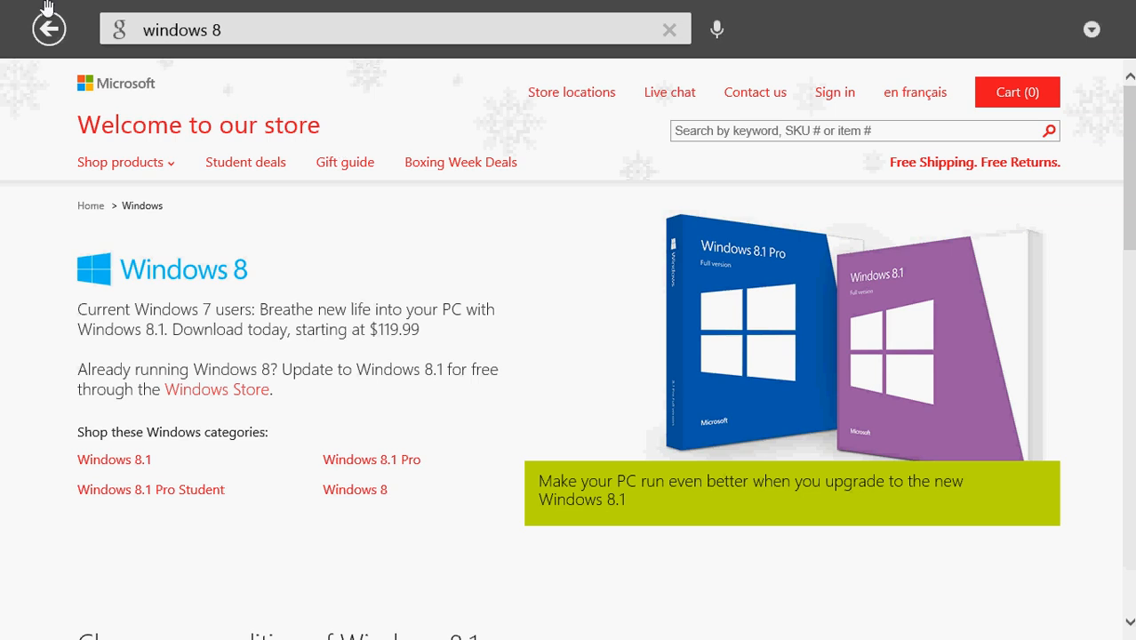
{"action": "left_click", "coordinate": [49, 28]}
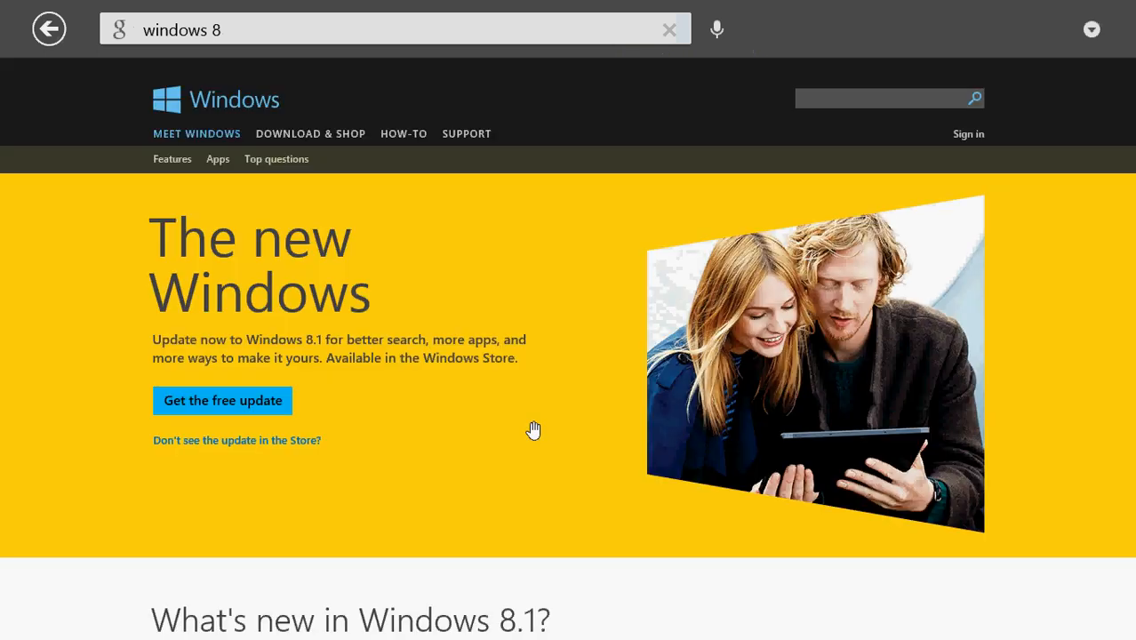
Clear the query, search fleur and open the Fleur Wikipedia article
{"action": "left_click", "coordinate": [243, 31]}
{"action": "key", "text": "BackSpace"}
{"action": "key", "text": "BackSpace"}
{"action": "key", "text": "BackSpace"}
{"action": "key", "text": "BackSpace"}
{"action": "type", "text": "fleur"}
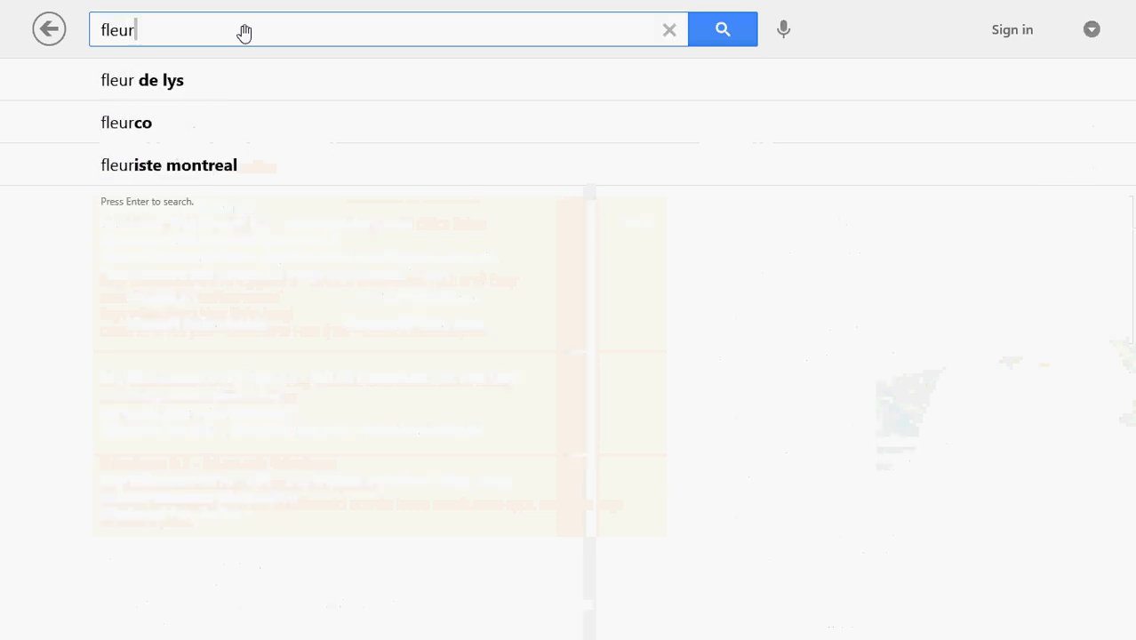
{"action": "key", "text": "Return"}
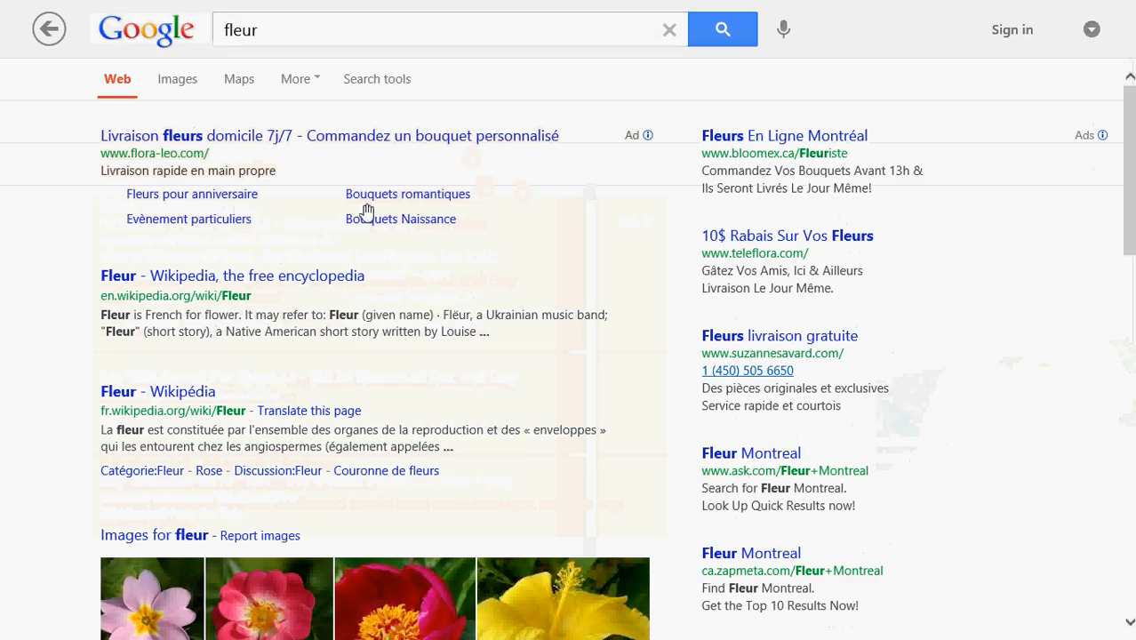
{"action": "left_click", "coordinate": [202, 282]}
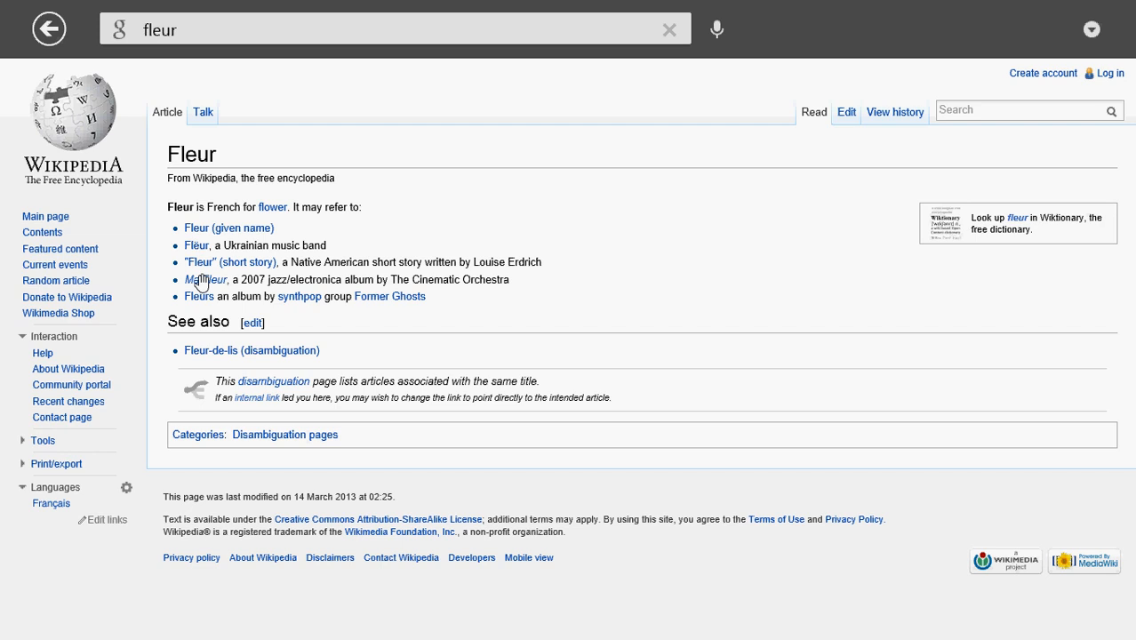
Return to the google results in the Store, show and dismiss the app bar, then go to Start
{"action": "key", "text": "super"}
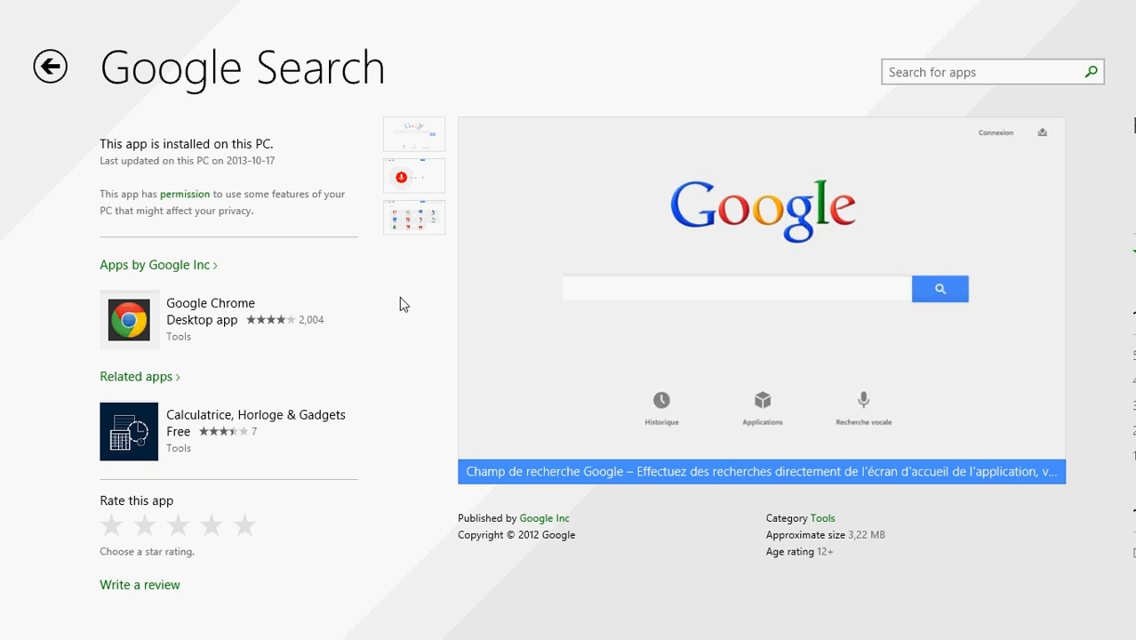
{"action": "left_click", "coordinate": [51, 68]}
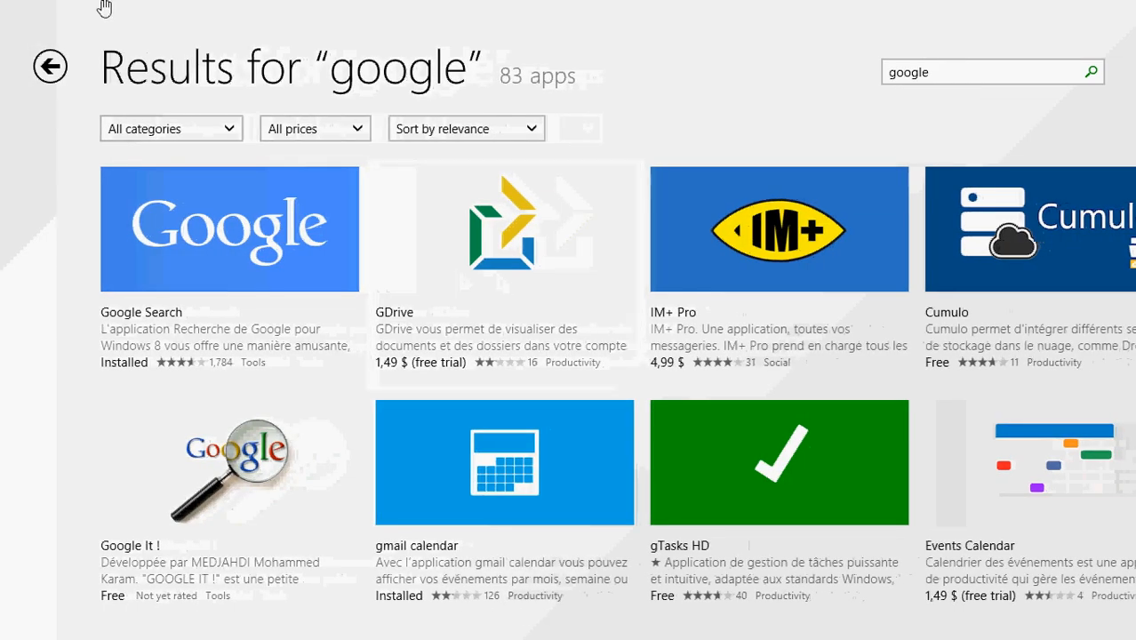
{"action": "right_click", "coordinate": [104, 8]}
{"action": "left_click", "coordinate": [69, 436]}
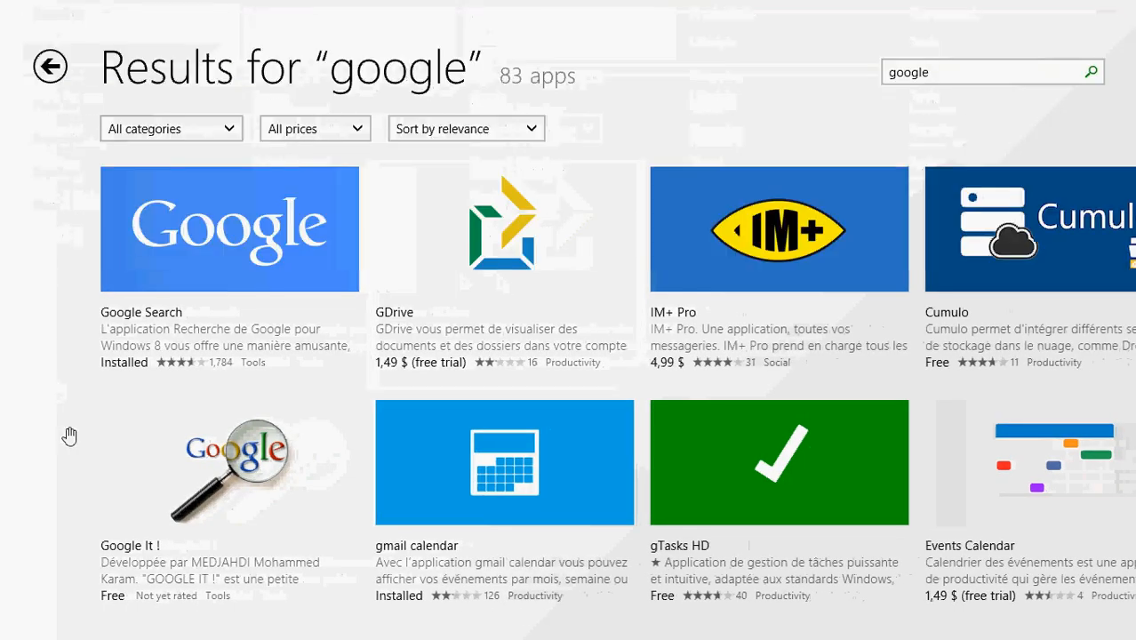
{"action": "key", "text": "super"}
{"action": "scroll", "coordinate": [67, 428], "scroll_direction": "down", "scroll_amount": 5}
{"action": "scroll", "coordinate": [67, 427], "scroll_direction": "down", "scroll_amount": 3}
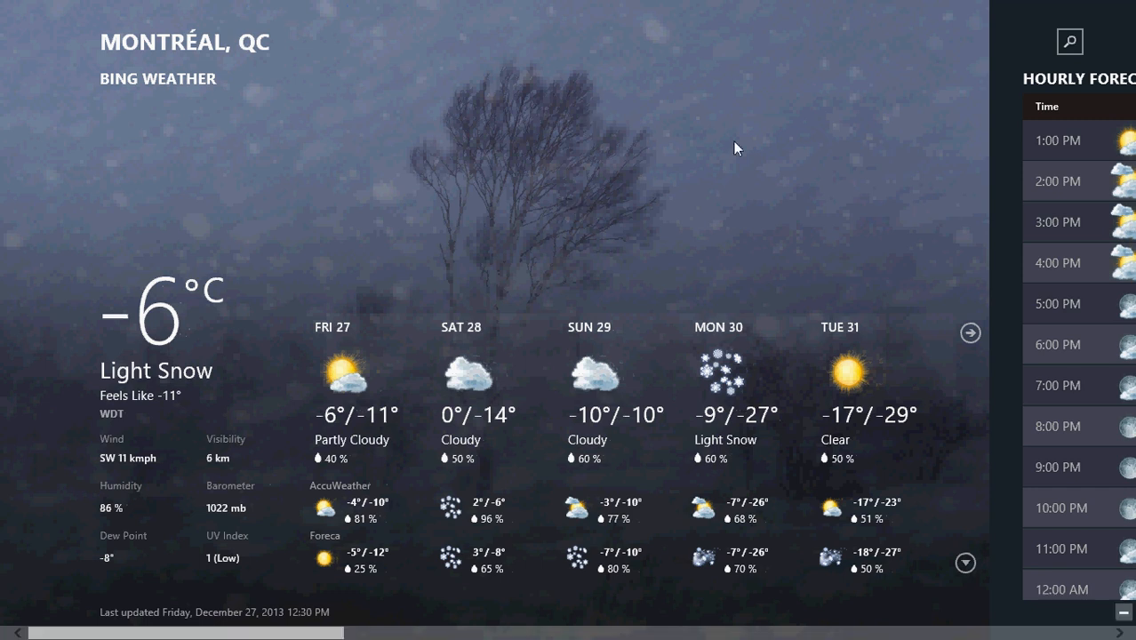
{"action": "scroll", "coordinate": [734, 144], "scroll_direction": "down", "scroll_amount": 5}
{"action": "scroll", "coordinate": [734, 148], "scroll_direction": "down", "scroll_amount": 4}
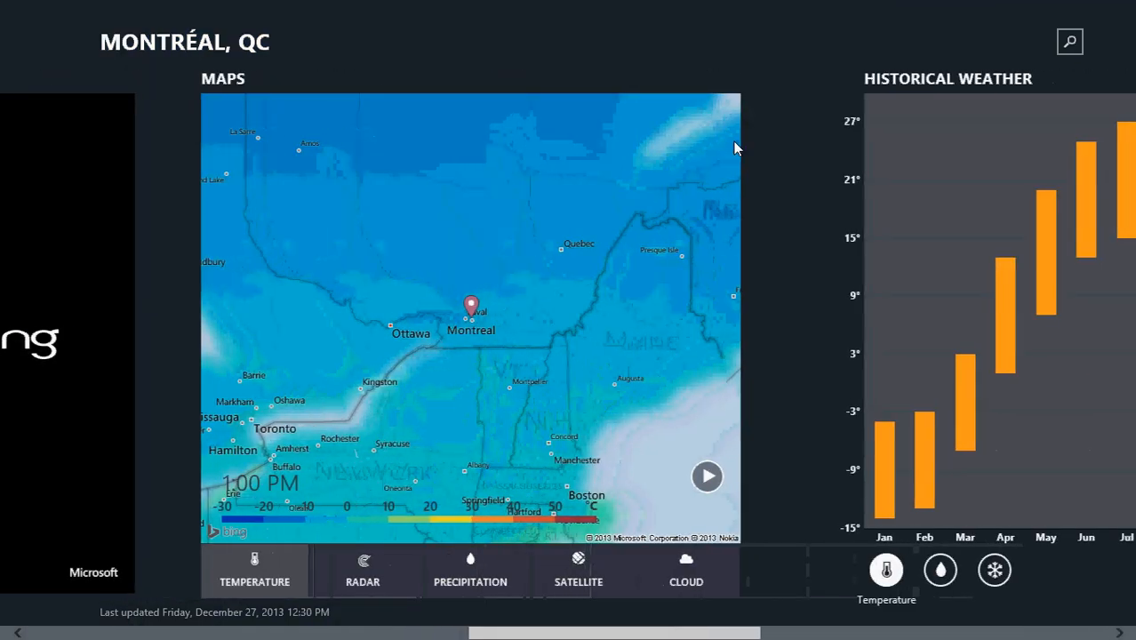
{"action": "scroll", "coordinate": [734, 148], "scroll_direction": "down", "scroll_amount": 5}
{"action": "scroll", "coordinate": [734, 149], "scroll_direction": "down", "scroll_amount": 3}
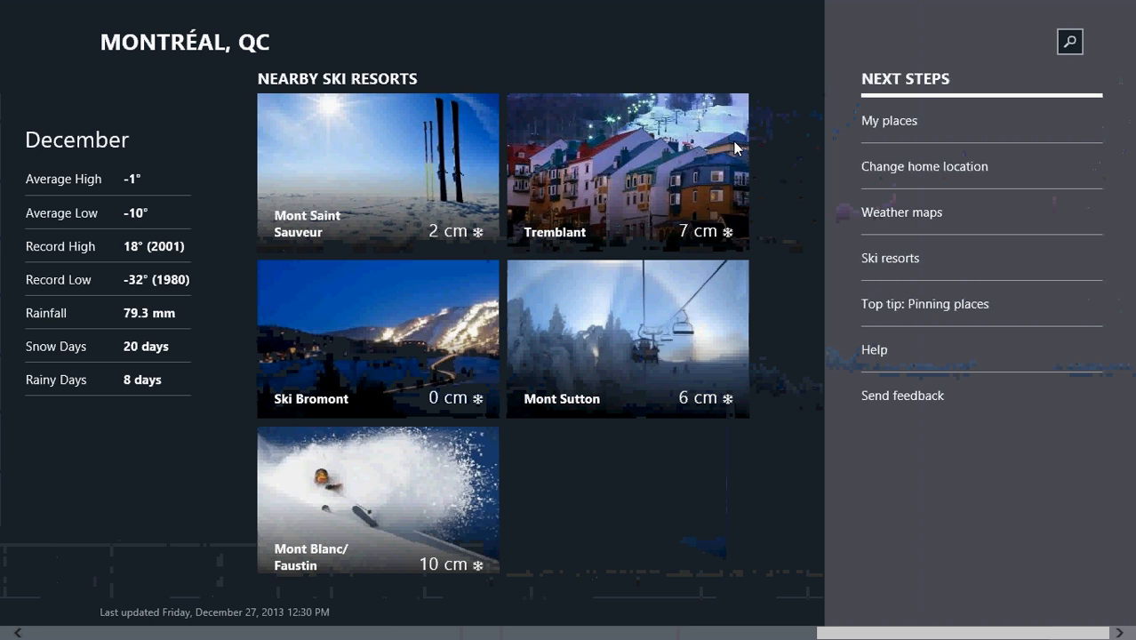
{"action": "key", "text": "super"}
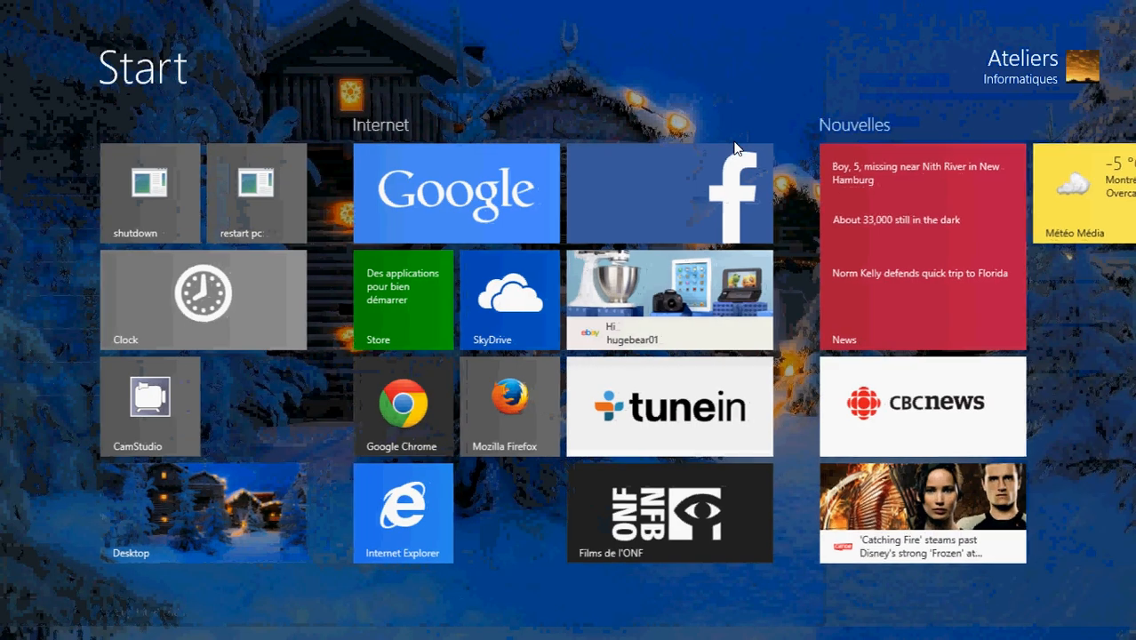
{"action": "scroll", "coordinate": [942, 204], "scroll_direction": "down", "scroll_amount": 3}
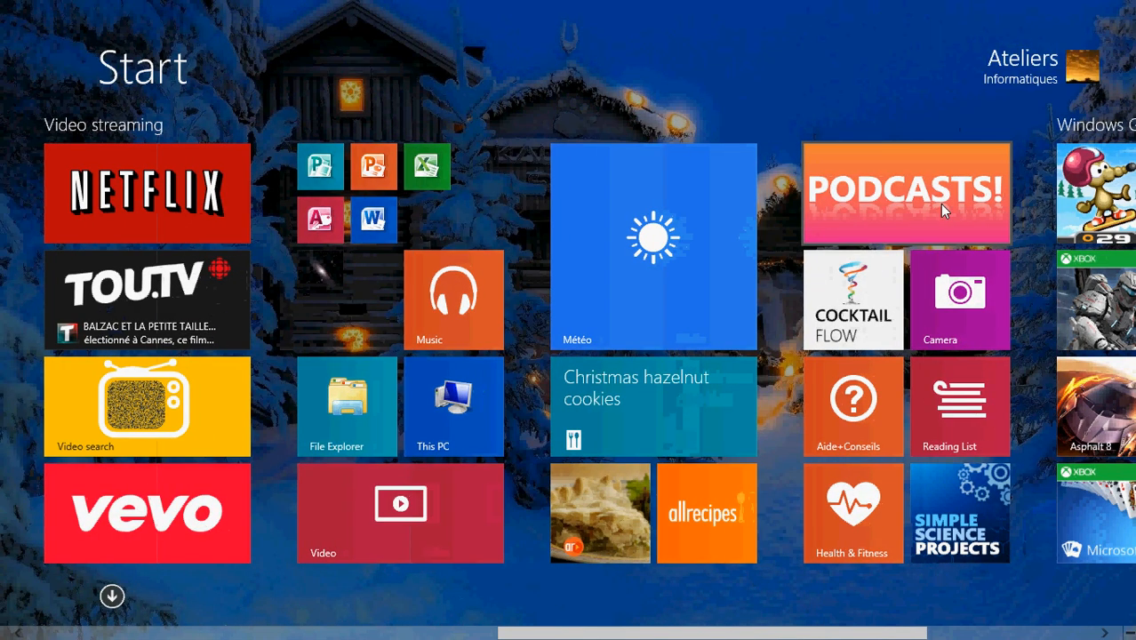
{"action": "scroll", "coordinate": [939, 204], "scroll_direction": "up", "scroll_amount": 5}
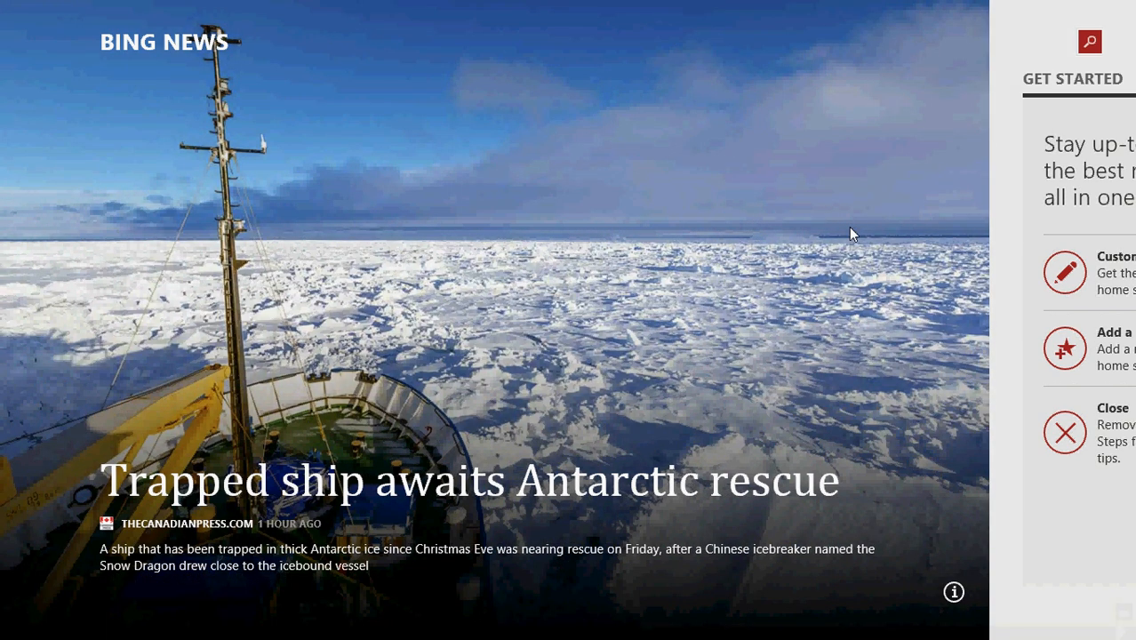
{"action": "scroll", "coordinate": [849, 228], "scroll_direction": "down", "scroll_amount": 5}
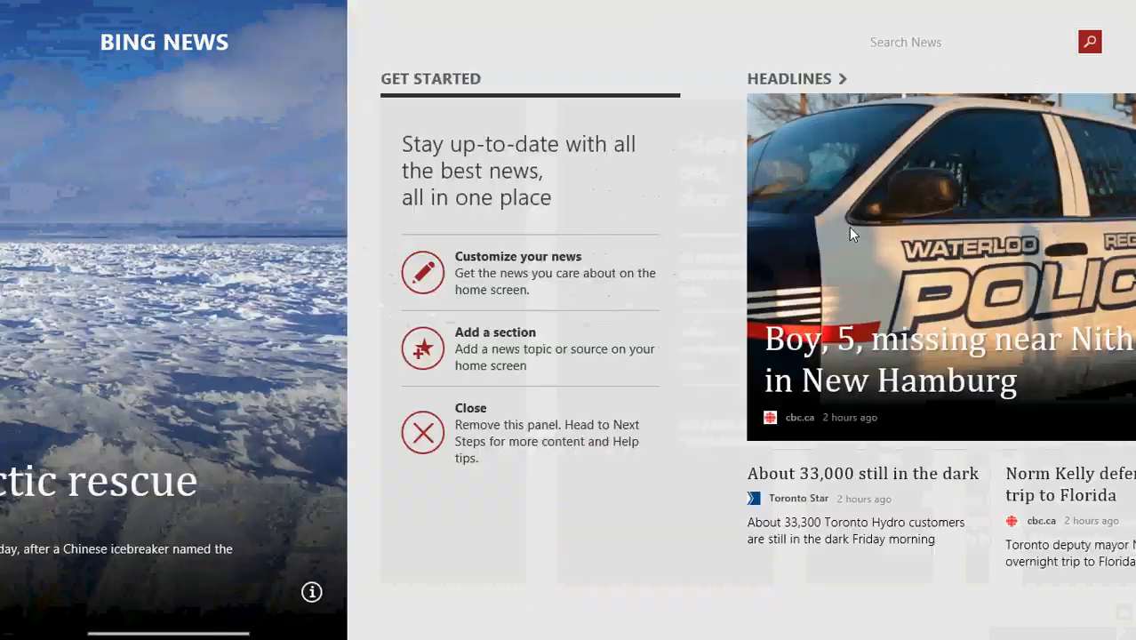
{"action": "scroll", "coordinate": [849, 228], "scroll_direction": "down", "scroll_amount": 3}
{"action": "scroll", "coordinate": [848, 232], "scroll_direction": "down", "scroll_amount": 3}
{"action": "scroll", "coordinate": [848, 233], "scroll_direction": "down", "scroll_amount": 2}
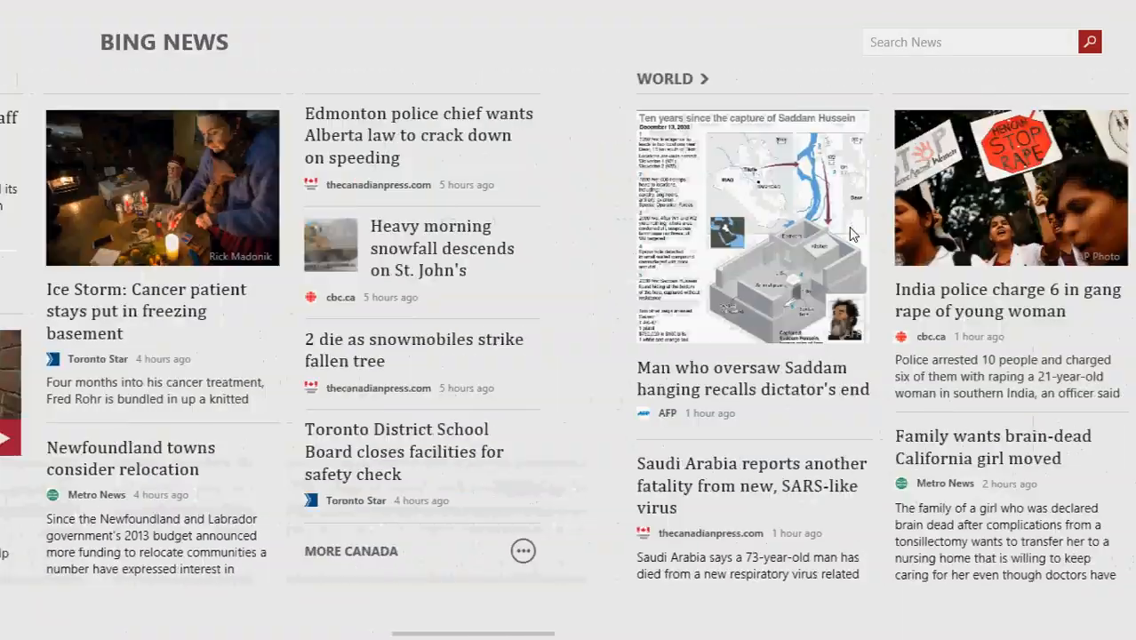
{"action": "key", "text": "super"}
{"action": "scroll", "coordinate": [849, 233], "scroll_direction": "down", "scroll_amount": 5}
{"action": "scroll", "coordinate": [849, 233], "scroll_direction": "down", "scroll_amount": 4}
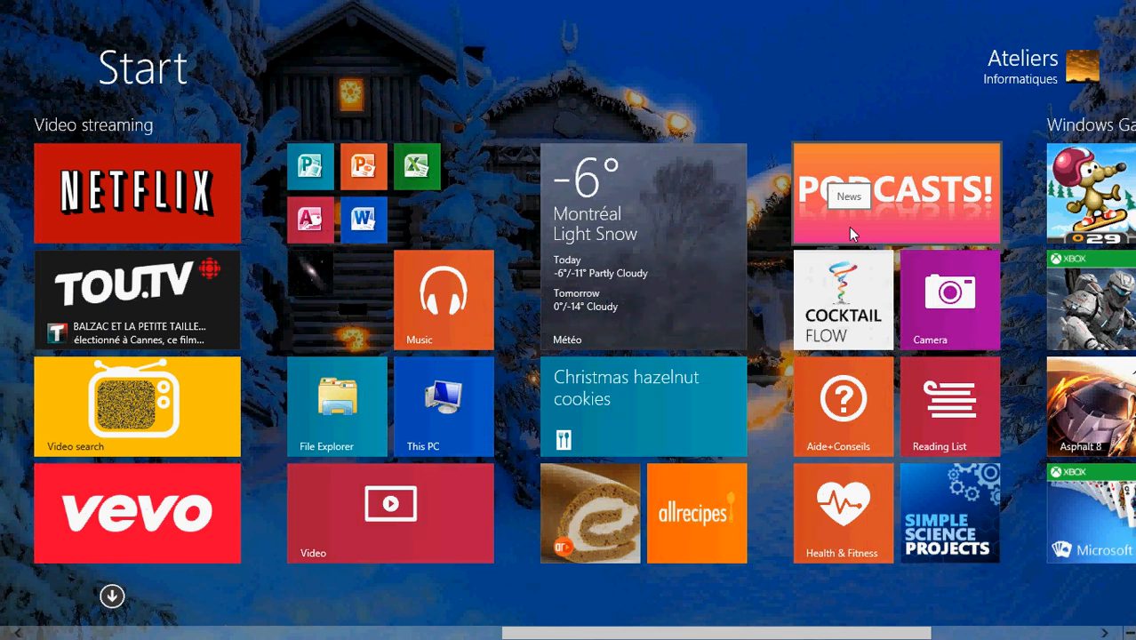
{"action": "scroll", "coordinate": [850, 228], "scroll_direction": "down", "scroll_amount": 5}
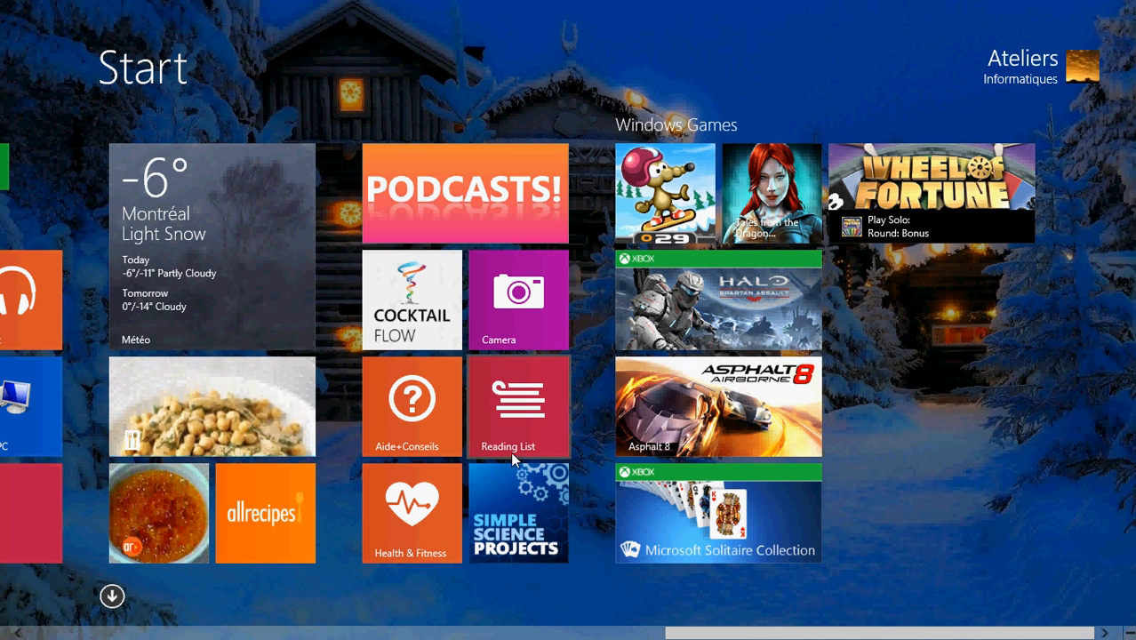
{"action": "scroll", "coordinate": [297, 490], "scroll_direction": "up", "scroll_amount": 3}
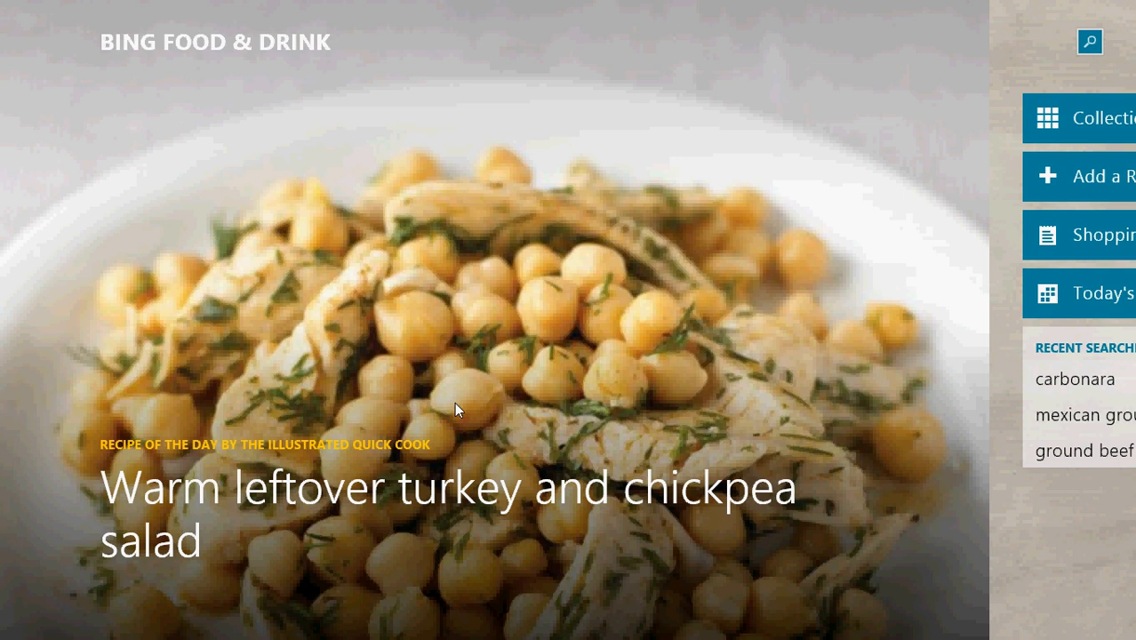
{"action": "scroll", "coordinate": [178, 123], "scroll_direction": "down", "scroll_amount": 5}
{"action": "scroll", "coordinate": [579, 206], "scroll_direction": "down", "scroll_amount": 5}
{"action": "scroll", "coordinate": [580, 206], "scroll_direction": "down", "scroll_amount": 5}
{"action": "scroll", "coordinate": [579, 206], "scroll_direction": "down", "scroll_amount": 8}
{"action": "scroll", "coordinate": [580, 207], "scroll_direction": "down", "scroll_amount": 2}
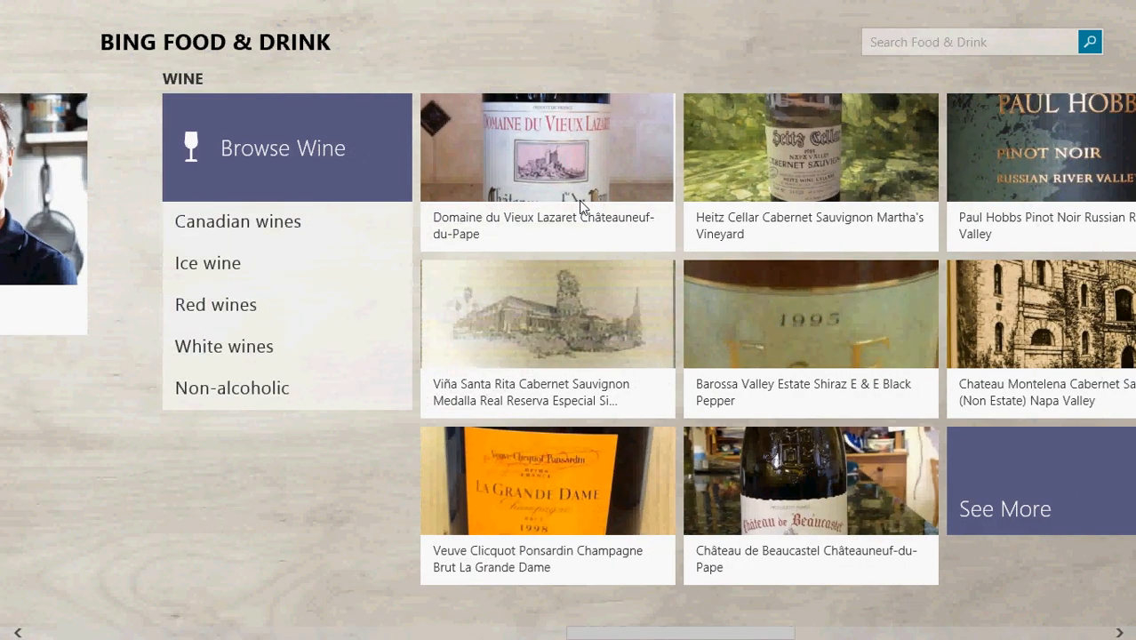
{"action": "key", "text": "super"}
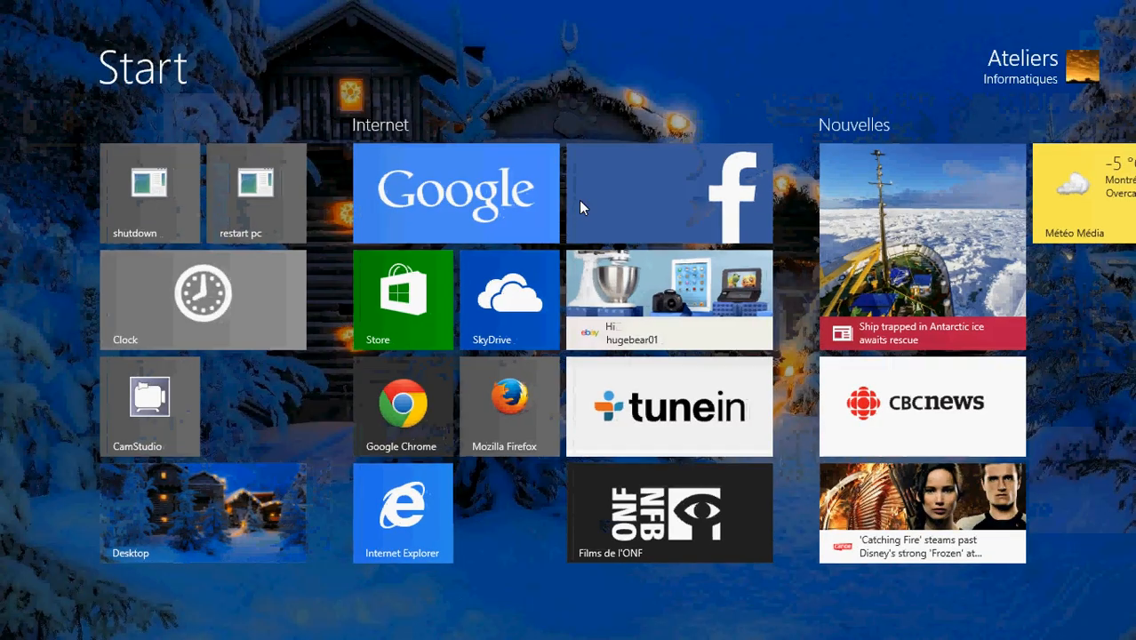
{"action": "scroll", "coordinate": [580, 206], "scroll_direction": "down", "scroll_amount": 5}
{"action": "scroll", "coordinate": [579, 206], "scroll_direction": "down", "scroll_amount": 5}
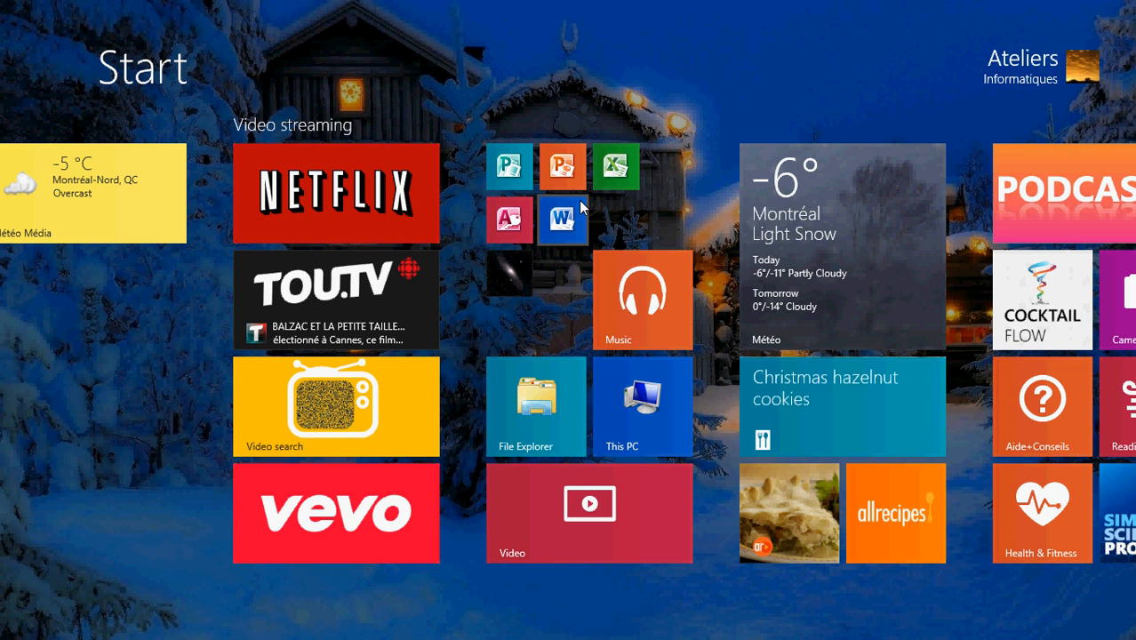
{"action": "scroll", "coordinate": [578, 203], "scroll_direction": "up", "scroll_amount": 3}
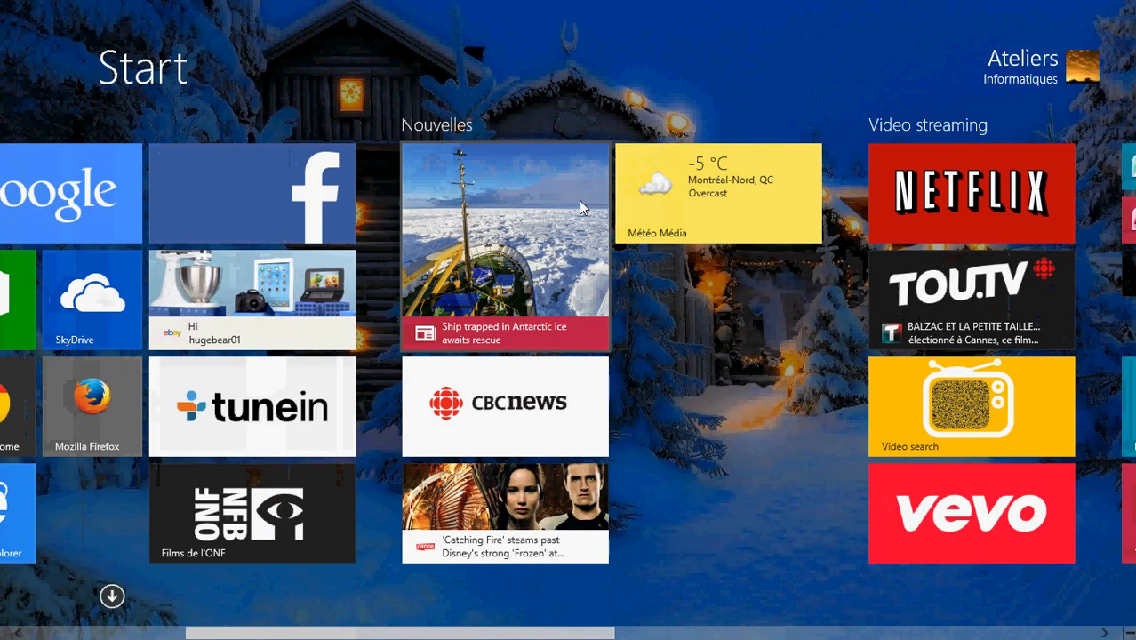
{"action": "scroll", "coordinate": [578, 203], "scroll_direction": "up", "scroll_amount": 3}
Switch from the Start screen to the desktop
{"action": "left_click", "coordinate": [151, 544]}
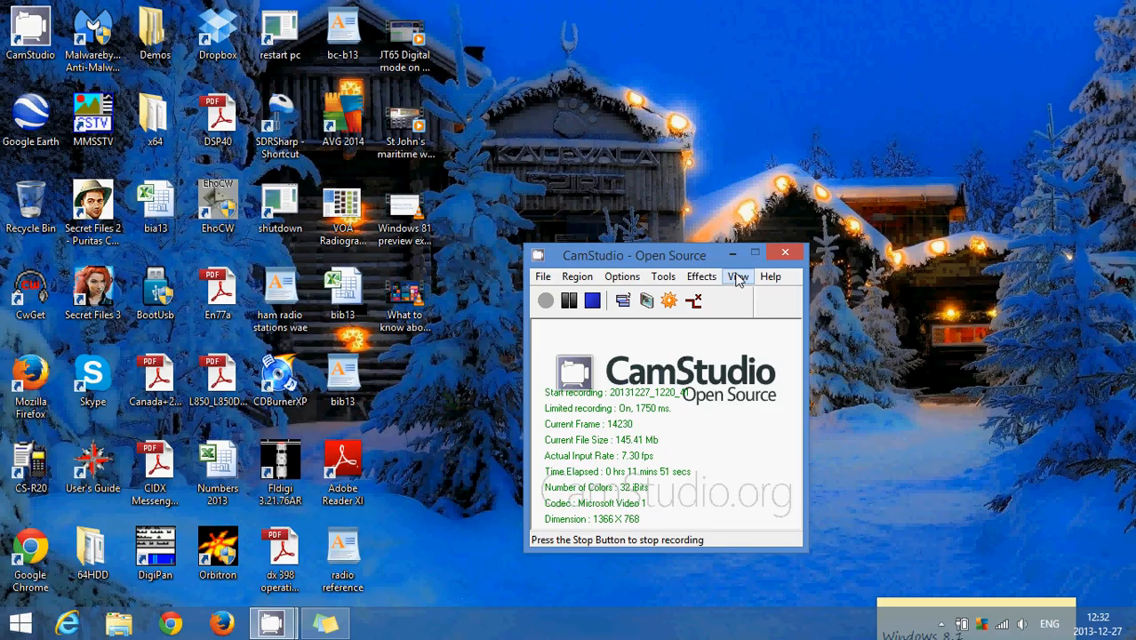